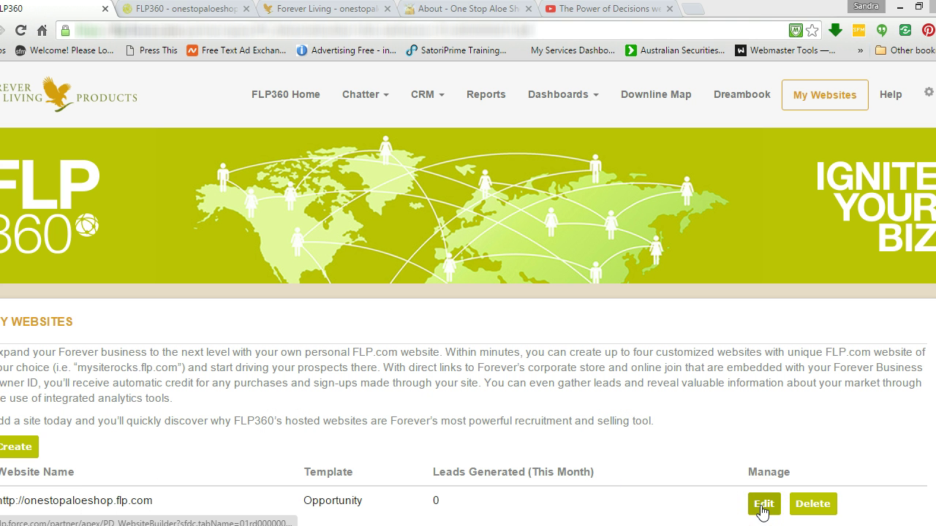
- Switch to the site editor for onestopaloeshop.flp.com and review the My Story section from its SEO fields to the story text
click(203, 9)
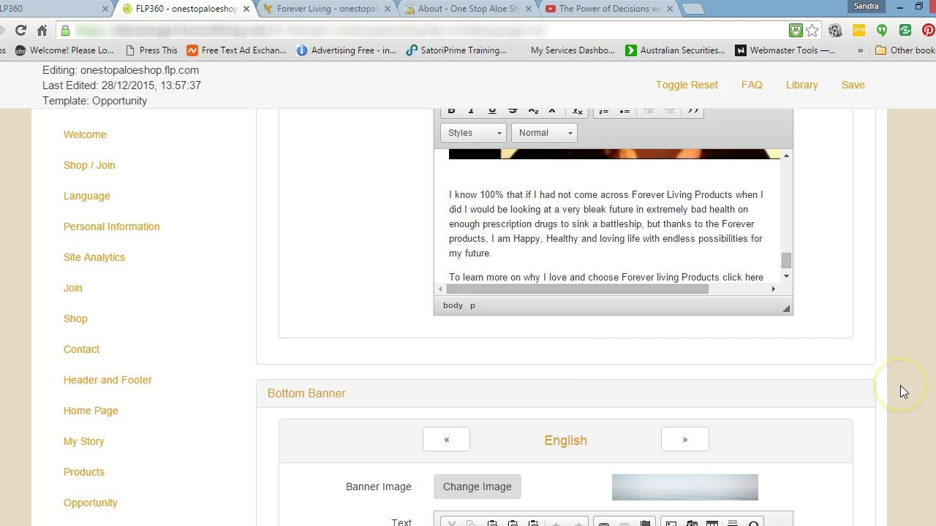
scroll(900, 386, up, 3)
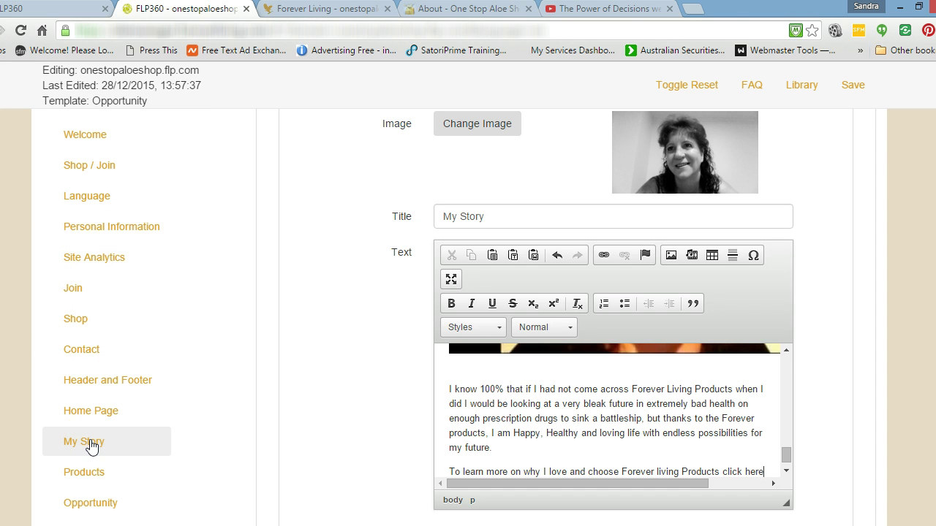
scroll(763, 358, up, 3)
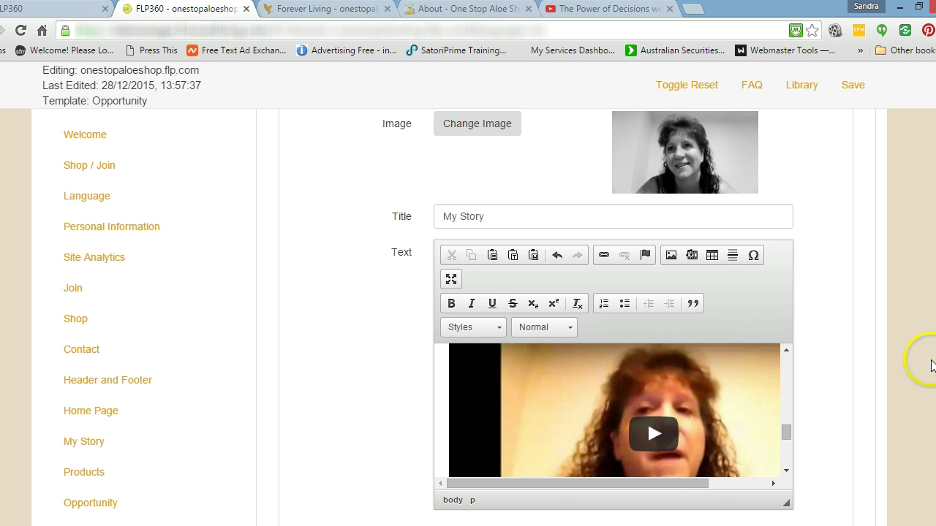
scroll(931, 364, up, 4)
scroll(931, 363, up, 10)
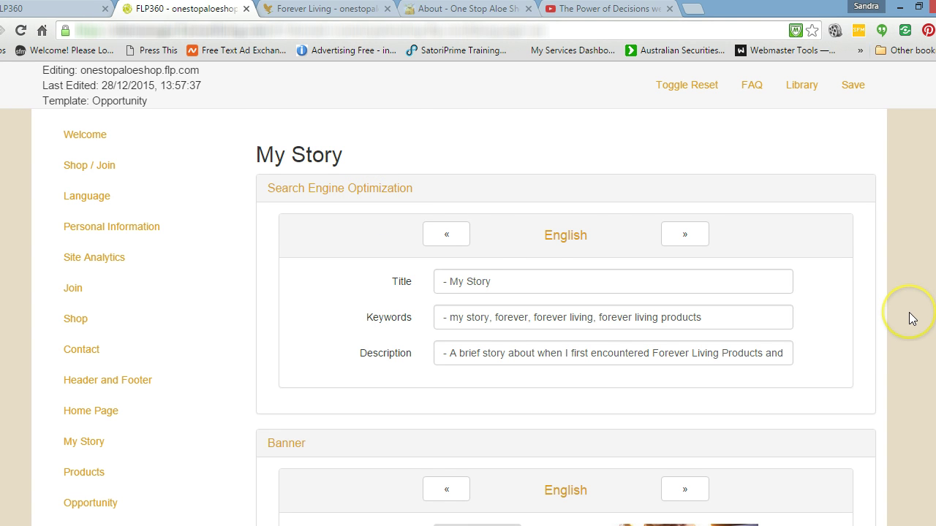
scroll(909, 318, down, 3)
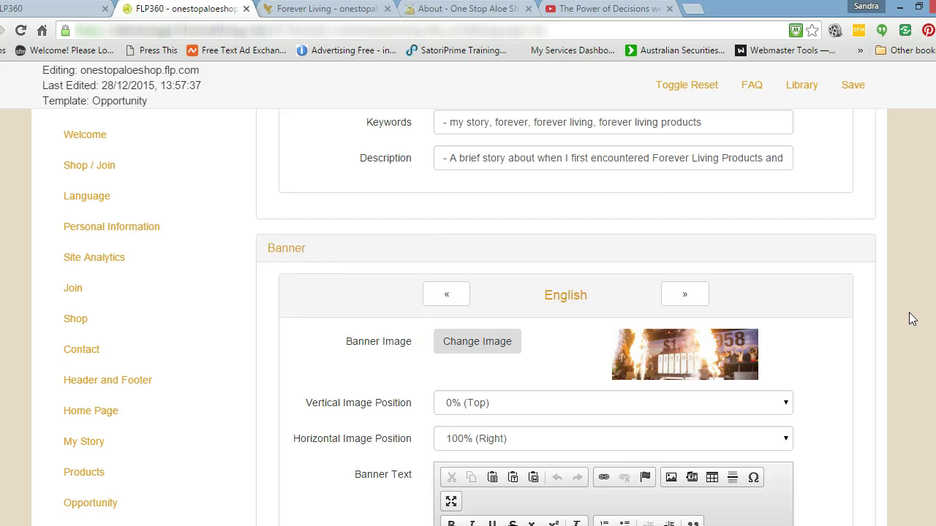
scroll(909, 313, down, 2)
scroll(909, 313, down, 5)
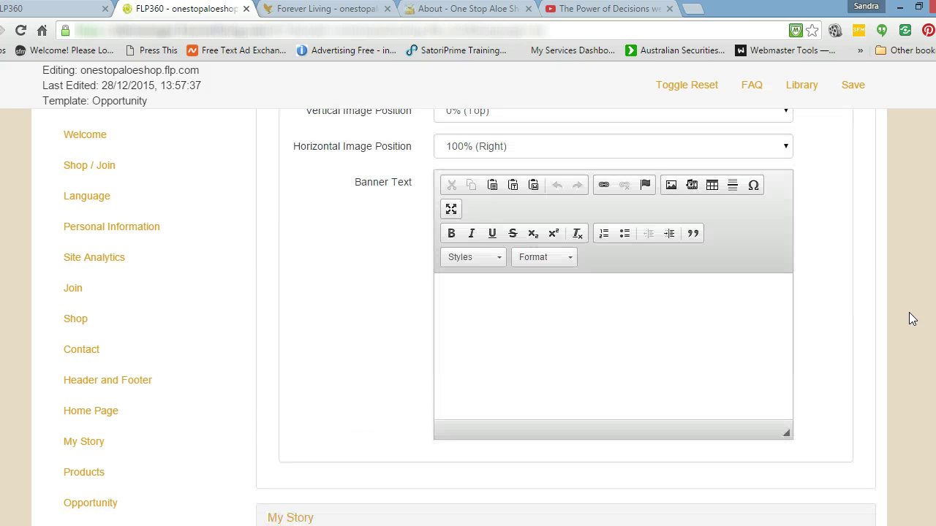
scroll(908, 312, down, 3)
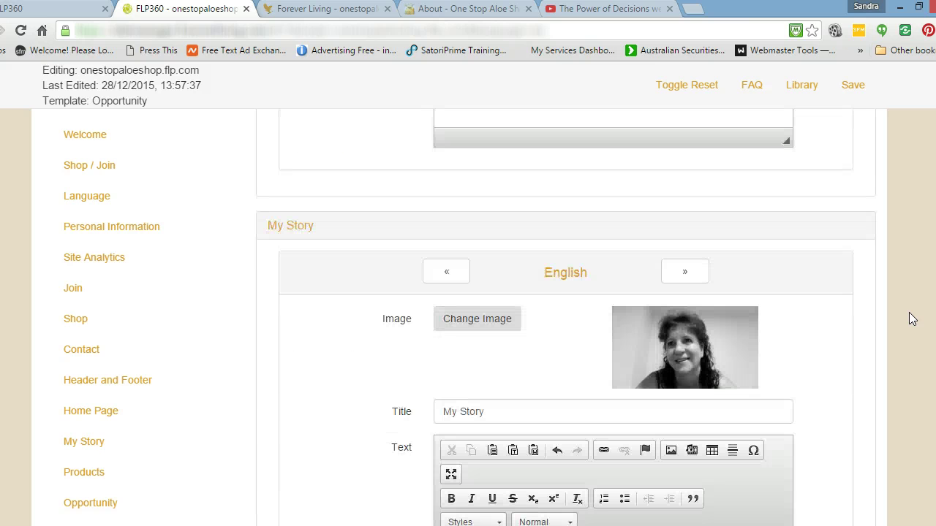
scroll(908, 313, down, 5)
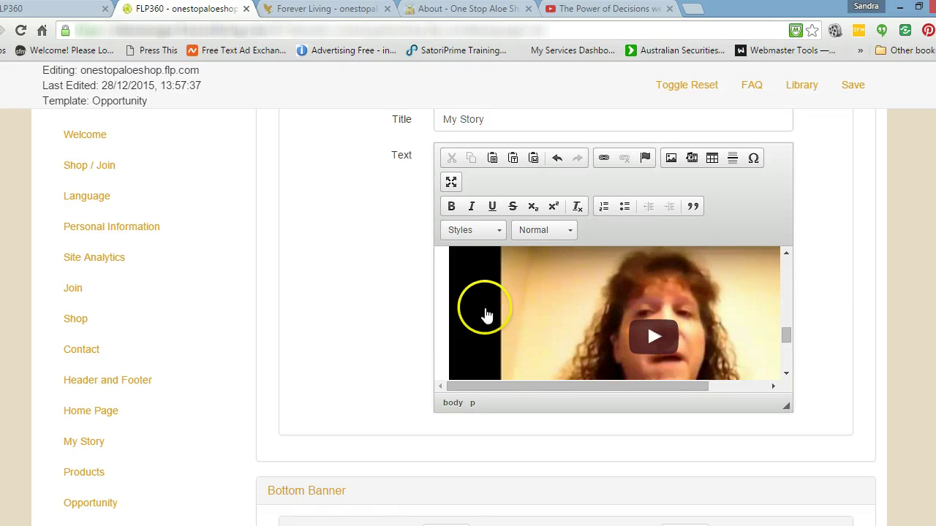
- Select the words "click here" at the end of the My Story text and start adding a link to them
drag(785, 335, 785, 373)
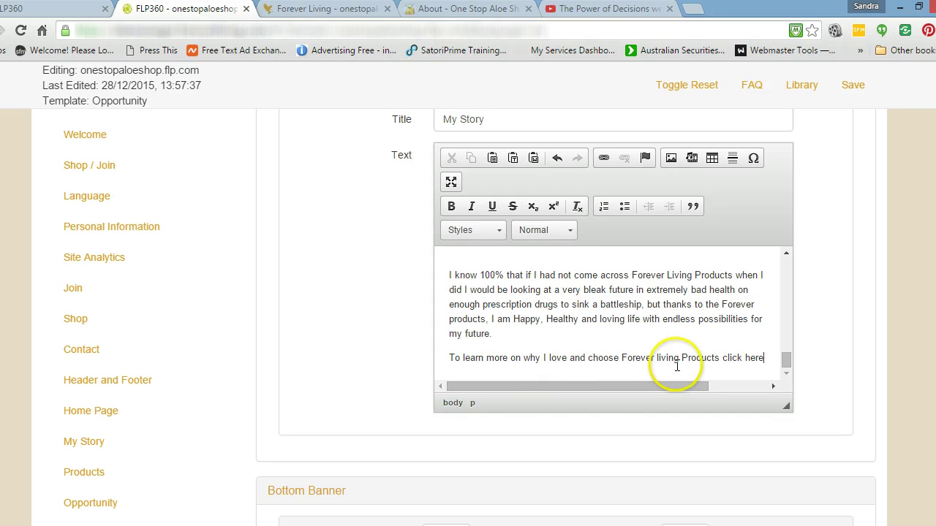
click(763, 358)
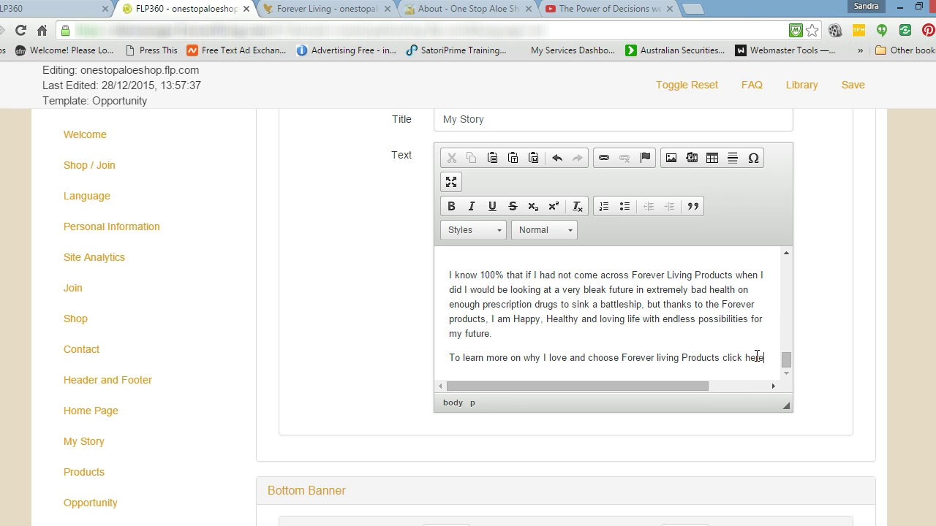
click(757, 355)
click(765, 362)
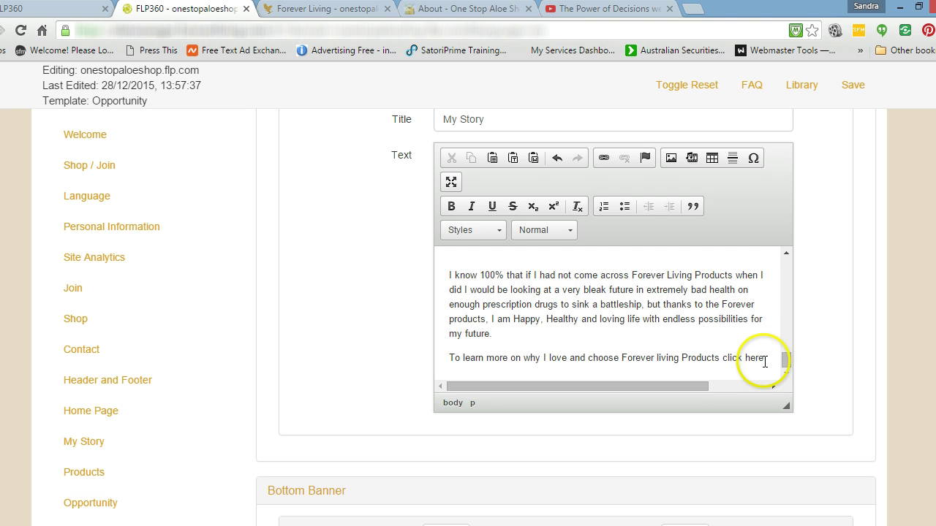
drag(765, 360, 723, 361)
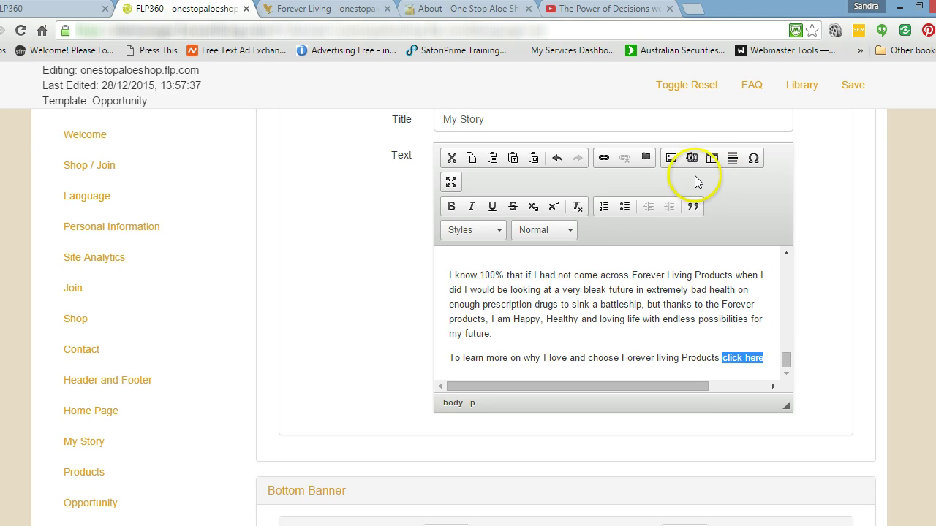
click(603, 159)
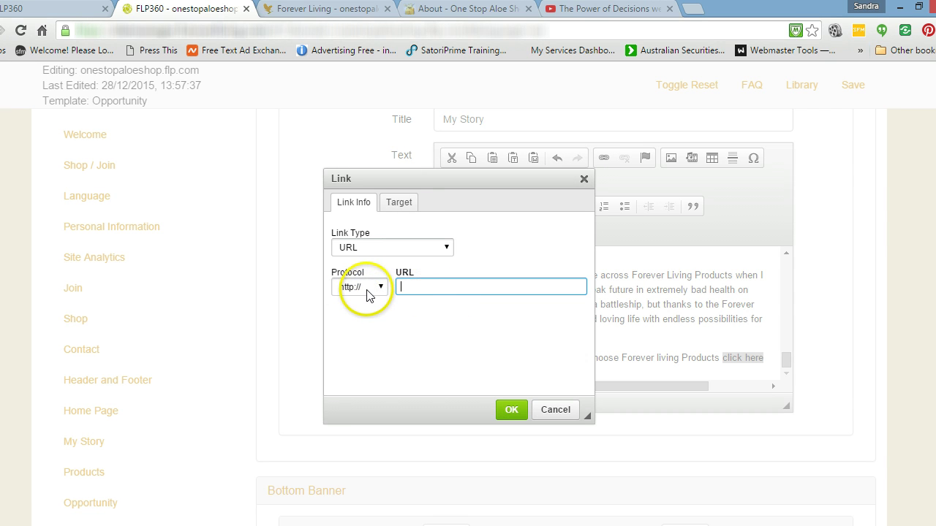
- Switch to the One Stop Aloe Shop About page and copy its full web address
click(472, 11)
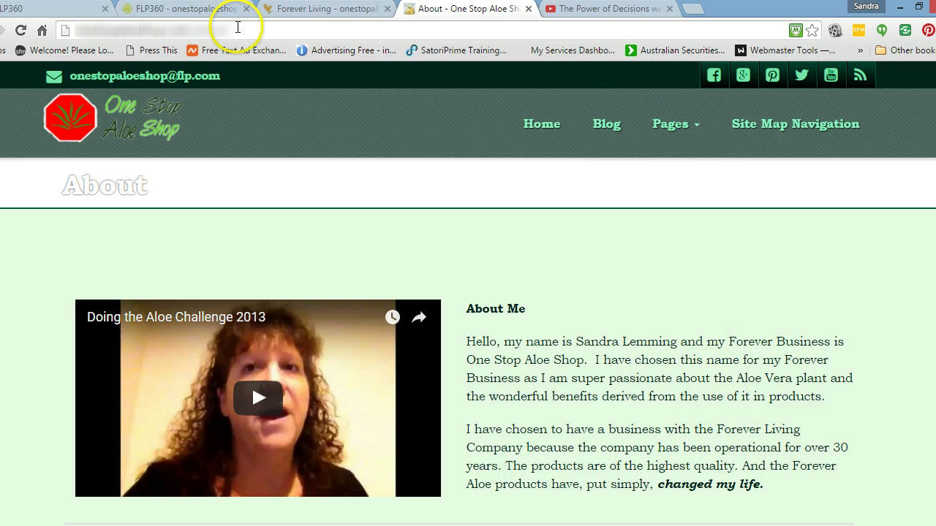
drag(238, 28, 67, 29)
right_click(116, 29)
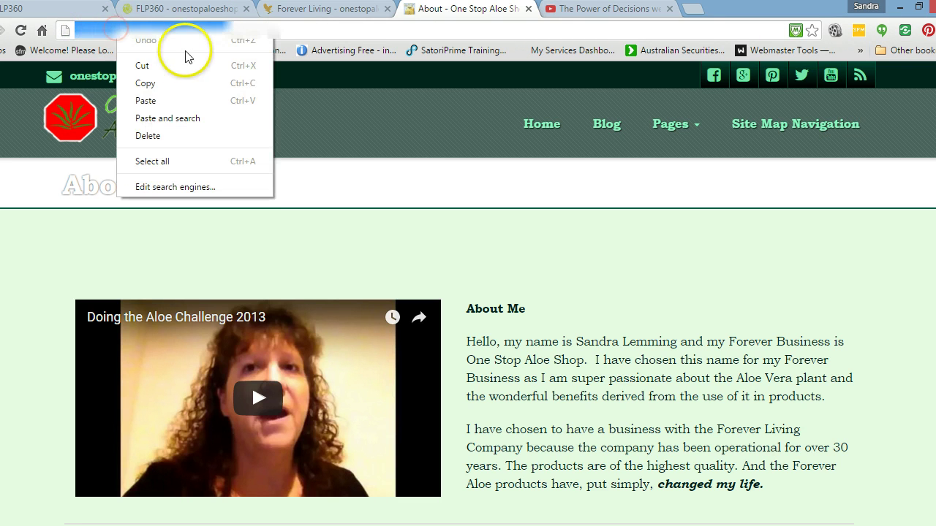
click(157, 83)
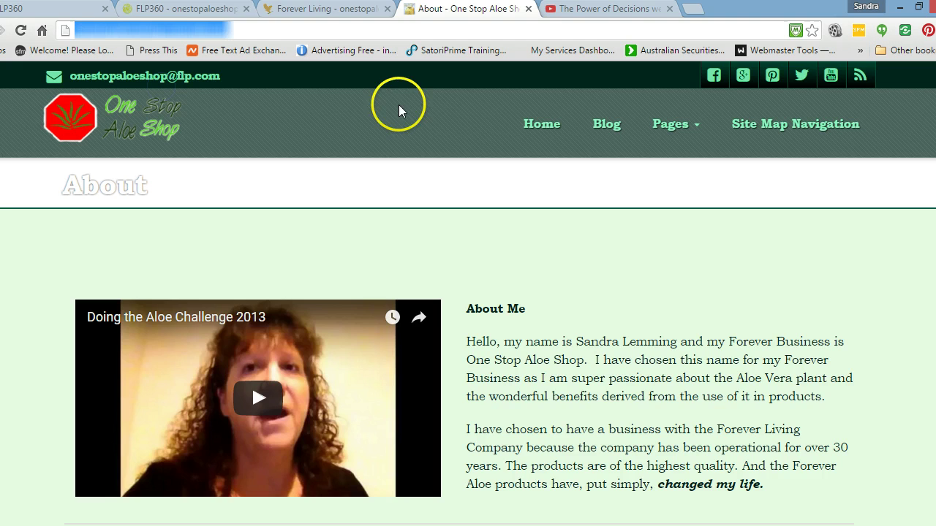
- Return to the site editor and paste the copied About page address as the link's URL
click(183, 10)
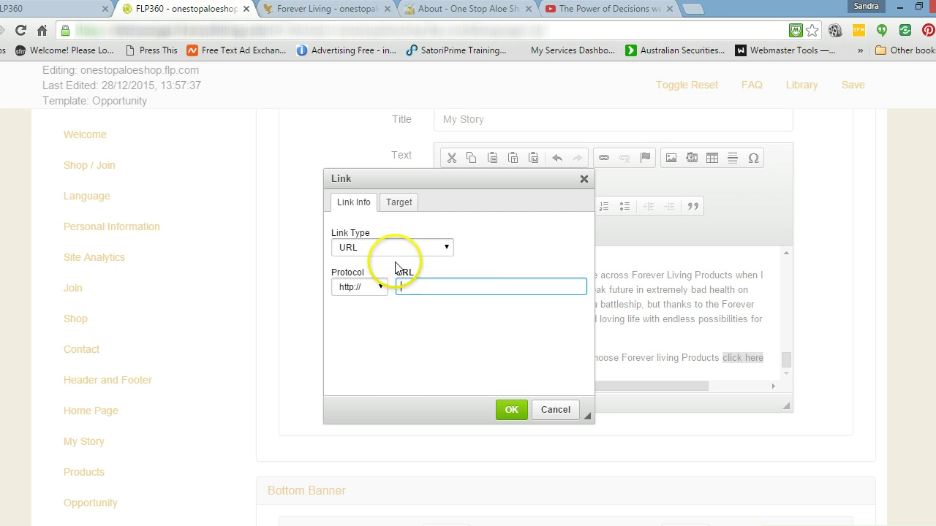
click(404, 287)
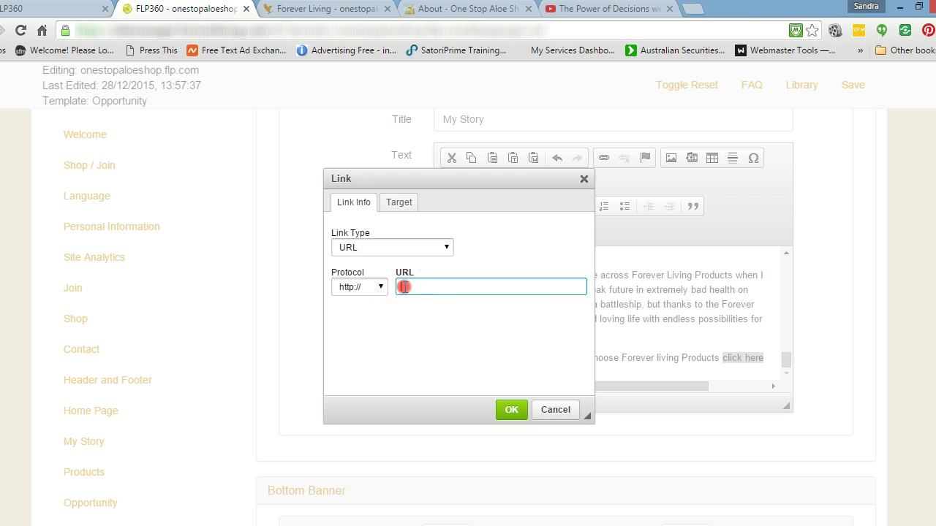
right_click(404, 287)
click(468, 375)
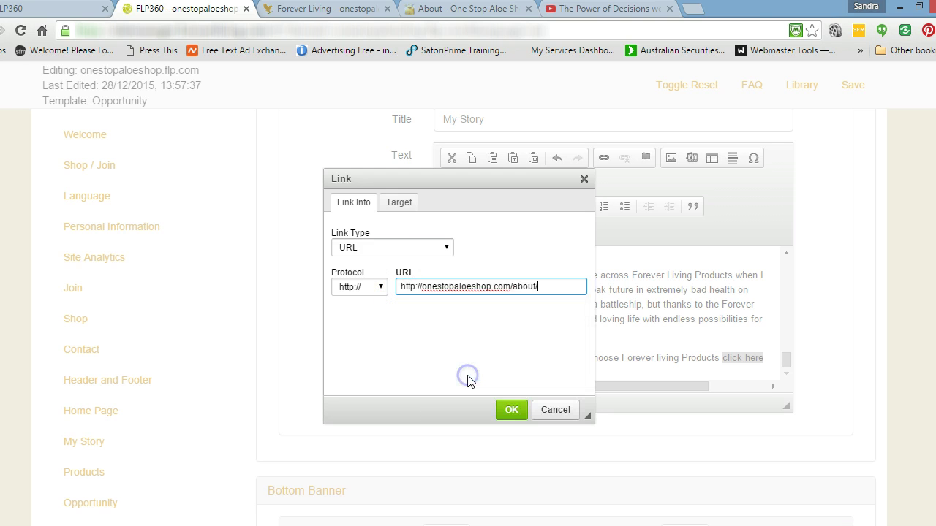
click(427, 286)
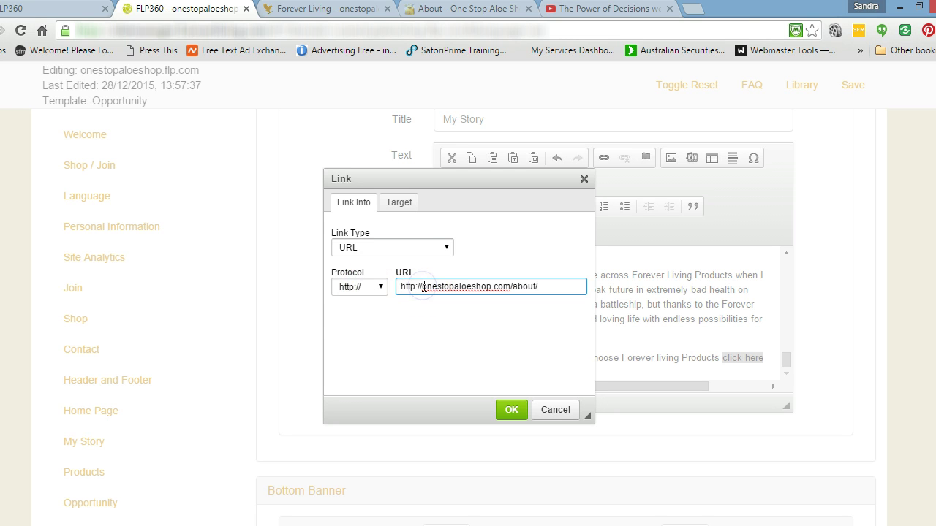
key(BackSpace)
key(BackSpace)
key(BackSpace)
key(BackSpace)
key(BackSpace)
key(BackSpace)
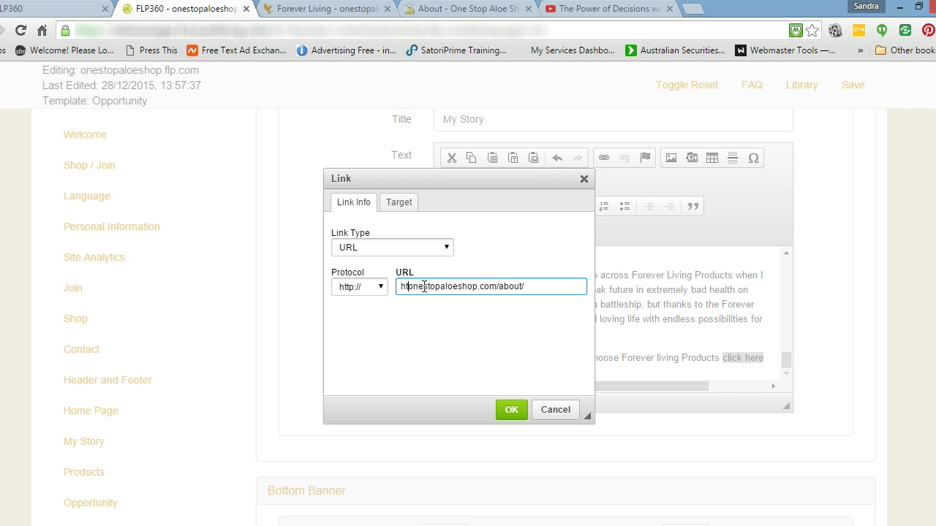
key(BackSpace)
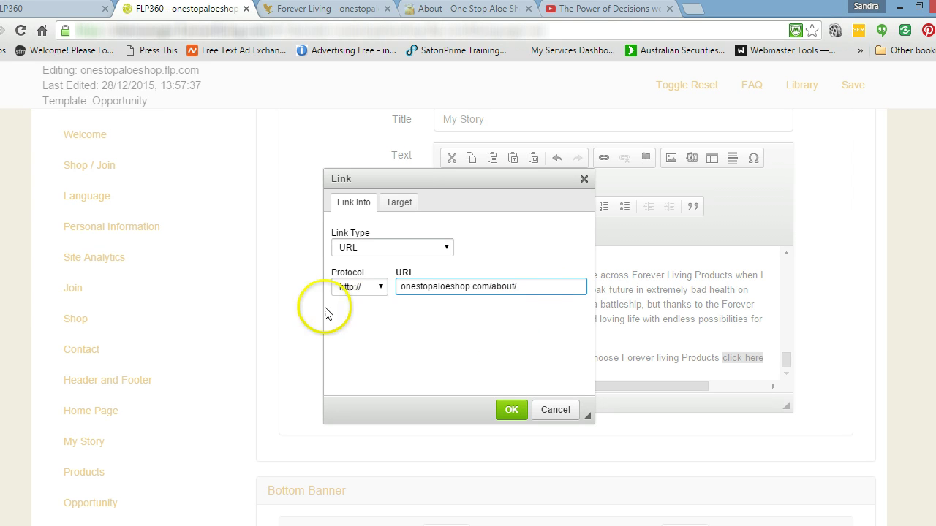
- Set the link's target to New Window (_blank) and apply the link to "click here"
click(401, 203)
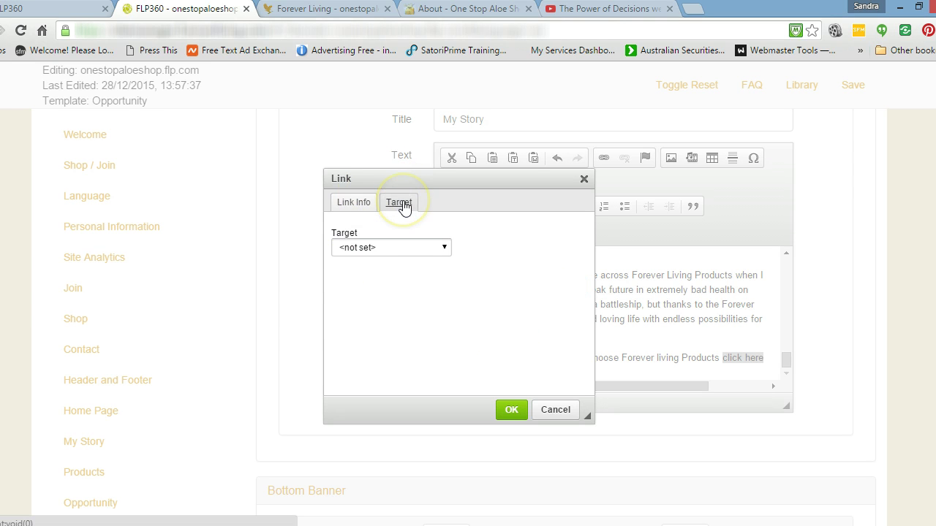
click(444, 247)
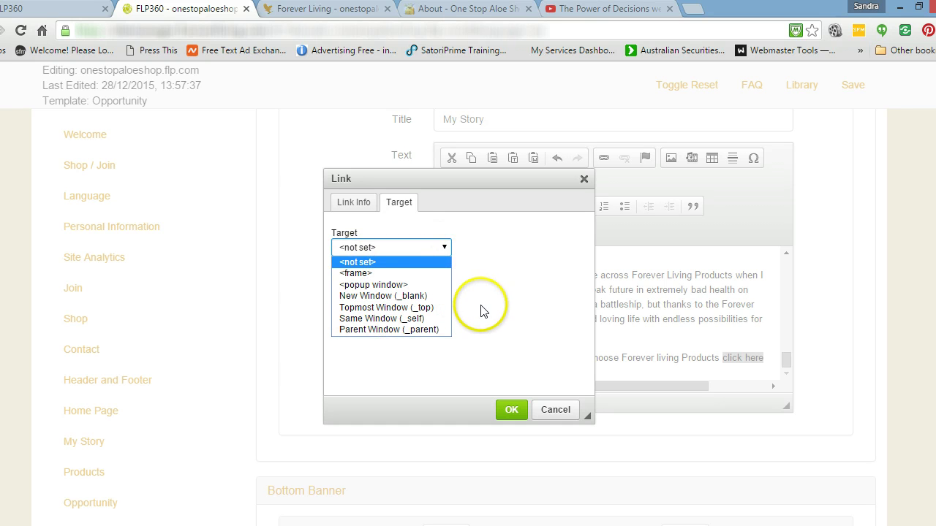
click(388, 295)
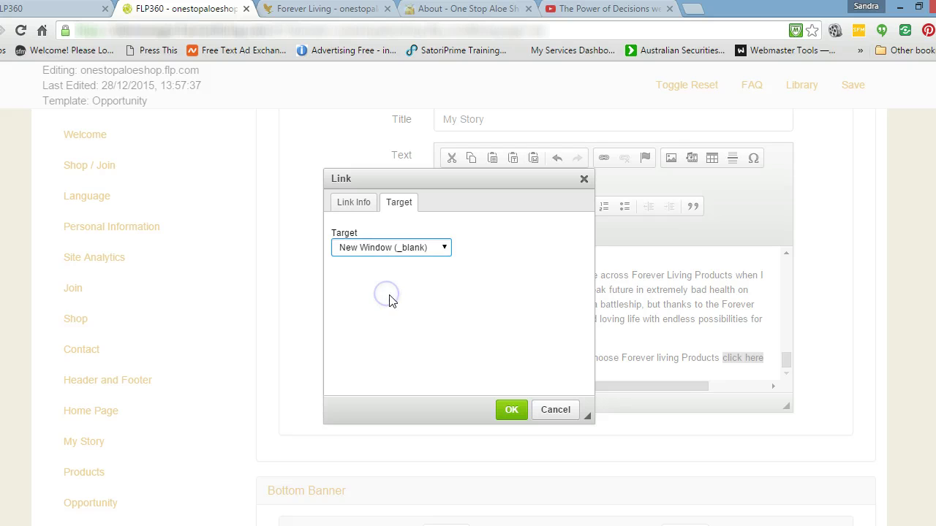
click(353, 202)
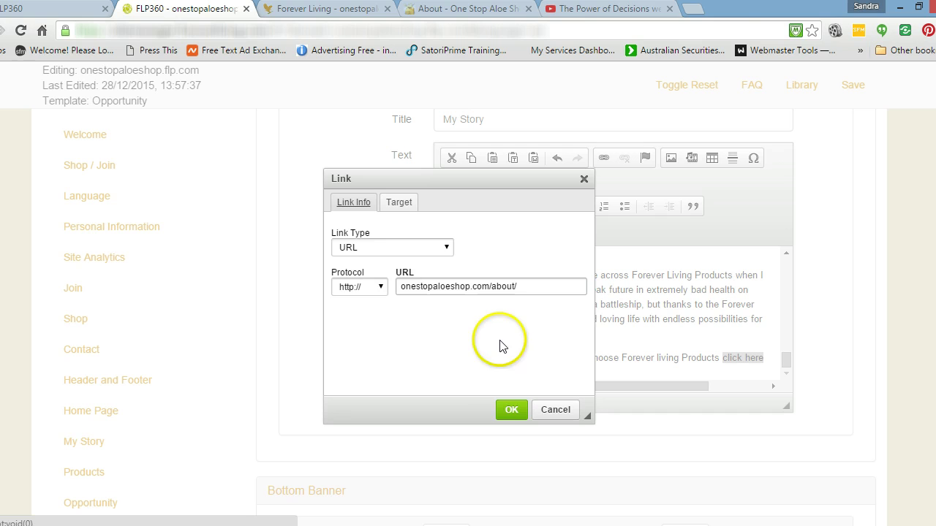
click(511, 411)
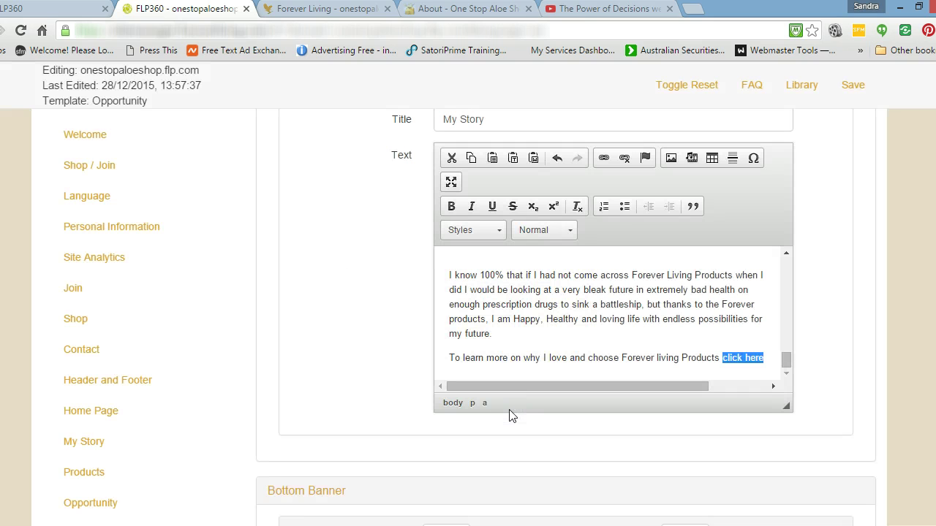
click(759, 377)
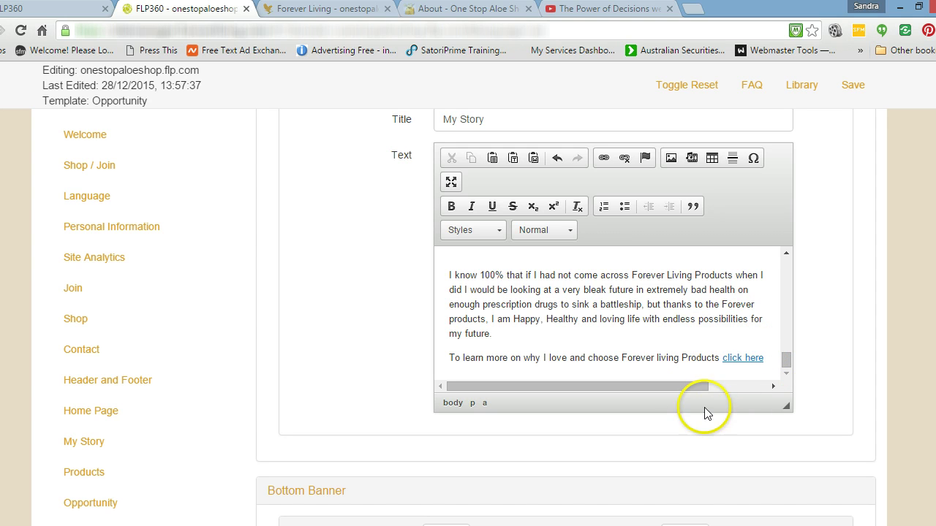
- Save the website changes in the site editor
click(850, 87)
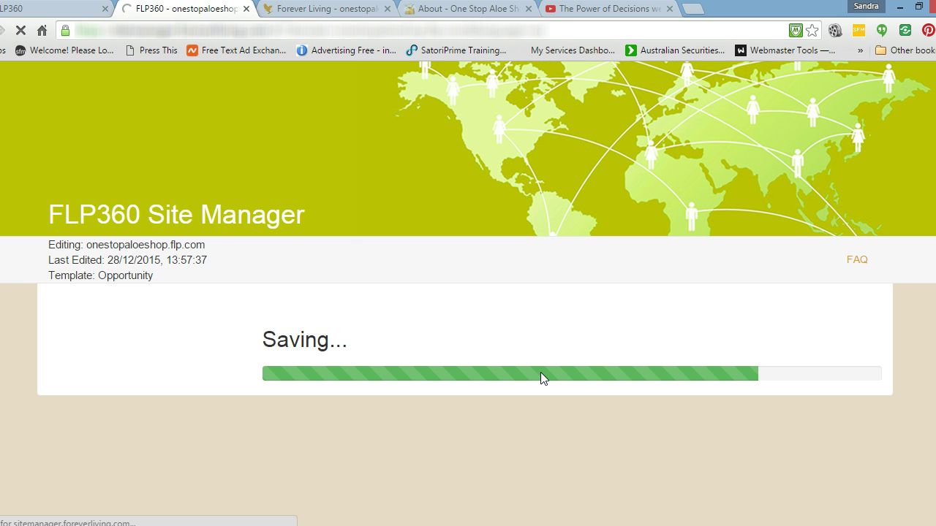
click(633, 381)
click(640, 402)
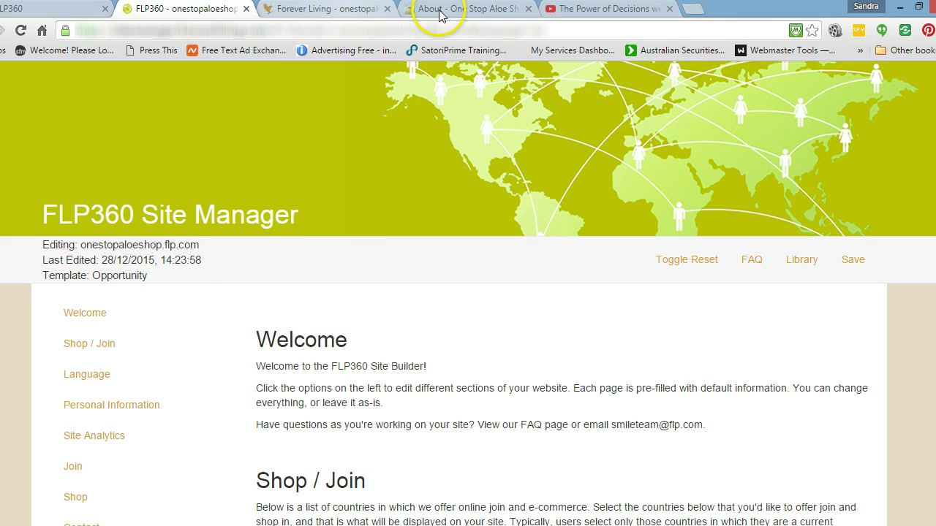
- Close the One Stop Aloe Shop About page and open the My Story page on the live Forever Living website
click(467, 7)
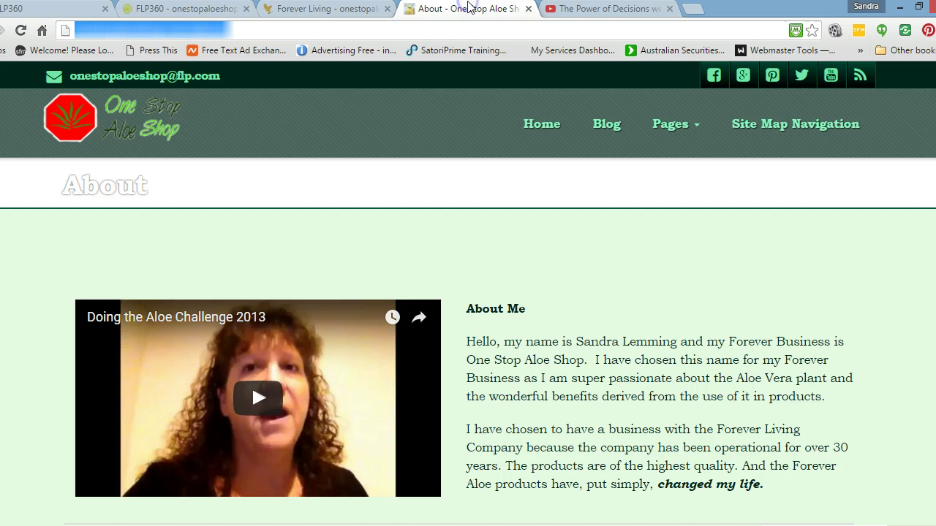
click(355, 7)
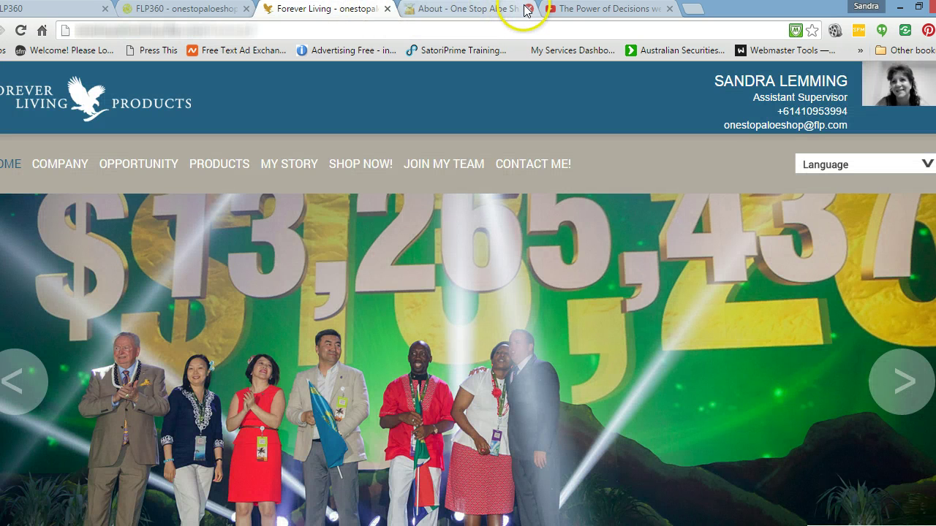
click(528, 9)
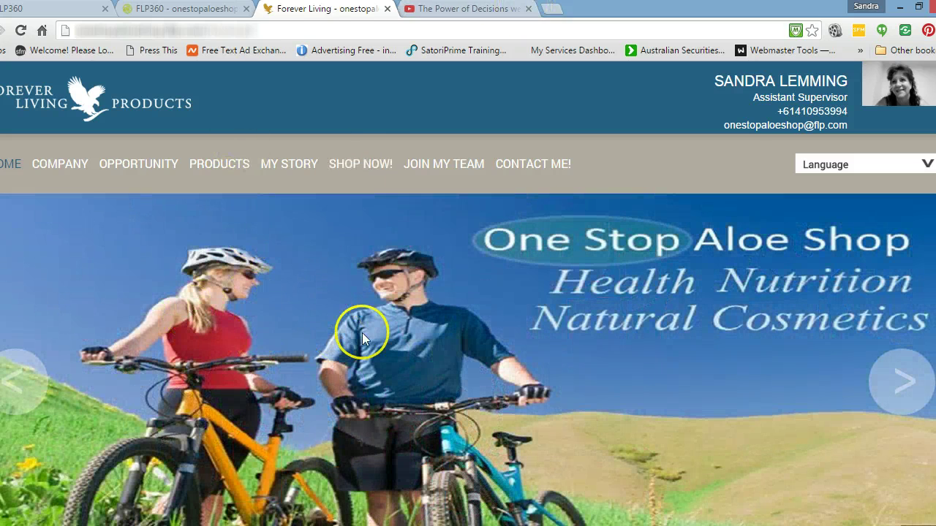
click(291, 164)
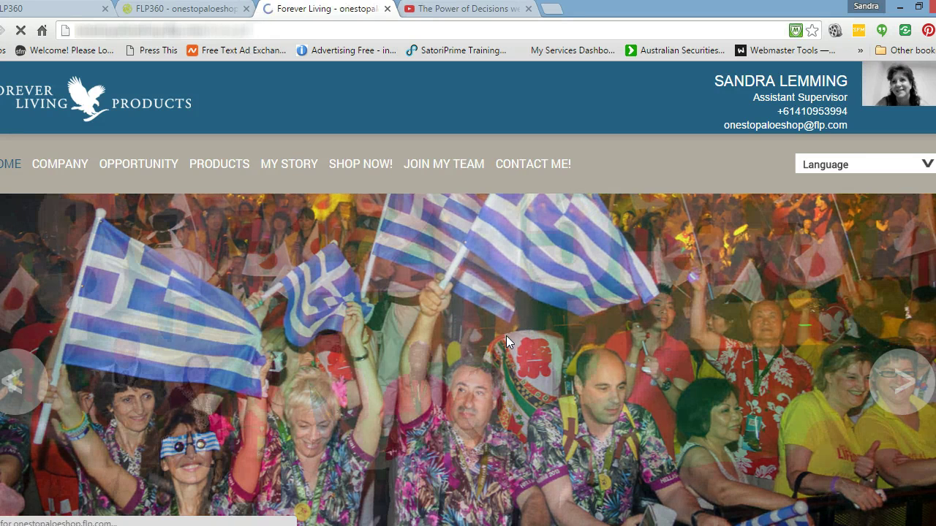
click(498, 349)
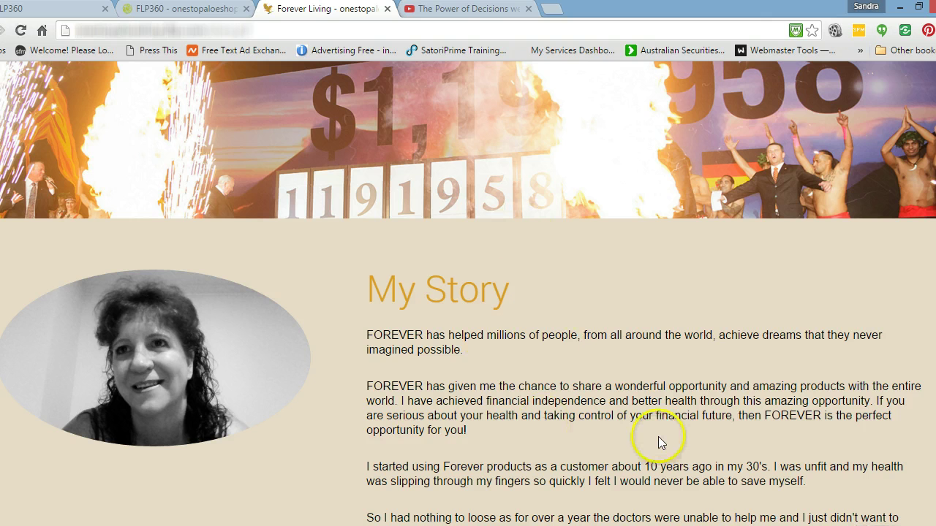
- Test the "click here" link at the end of the live My Story text and look over the About page it leads to
scroll(658, 438, down, 7)
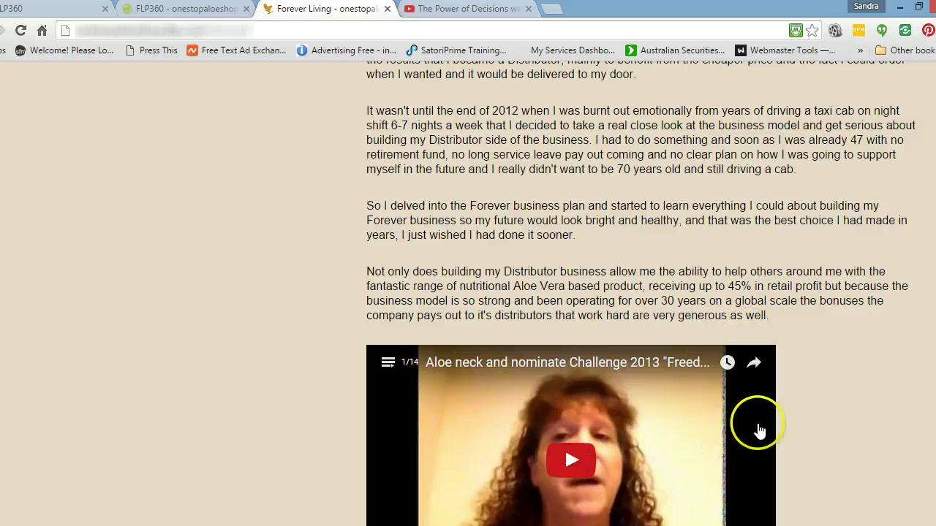
scroll(812, 395, down, 3)
scroll(812, 395, down, 3)
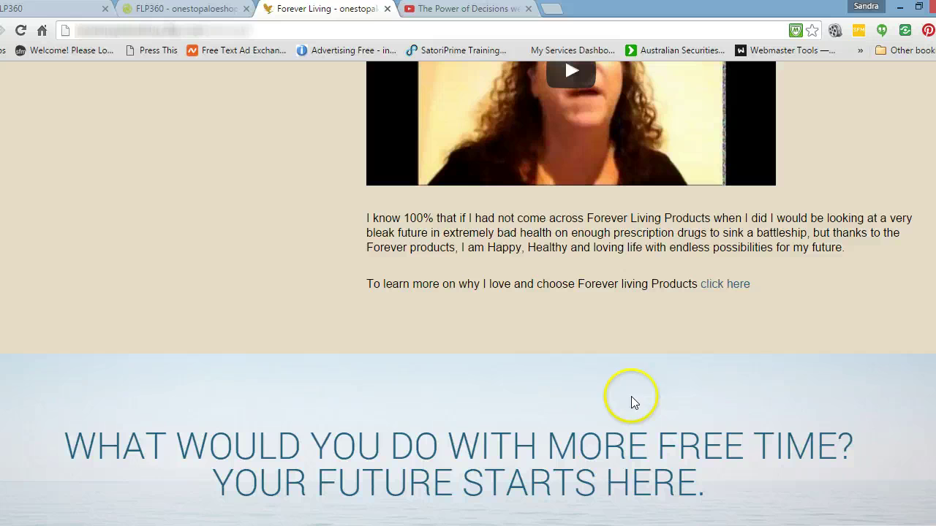
click(729, 290)
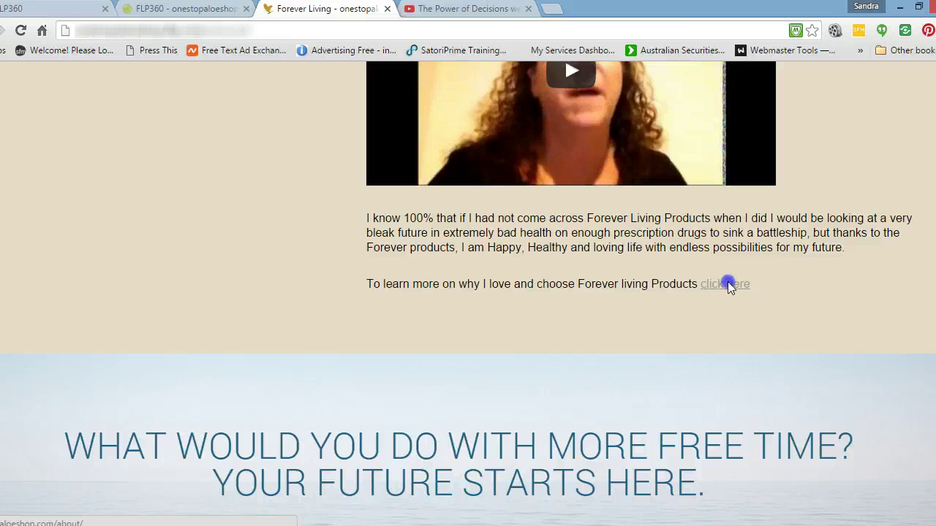
click(727, 284)
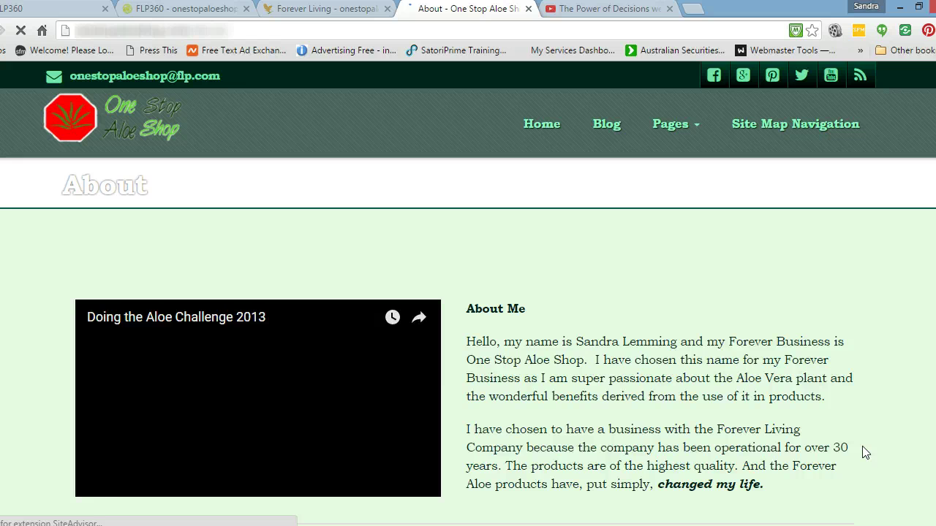
scroll(863, 451, down, 3)
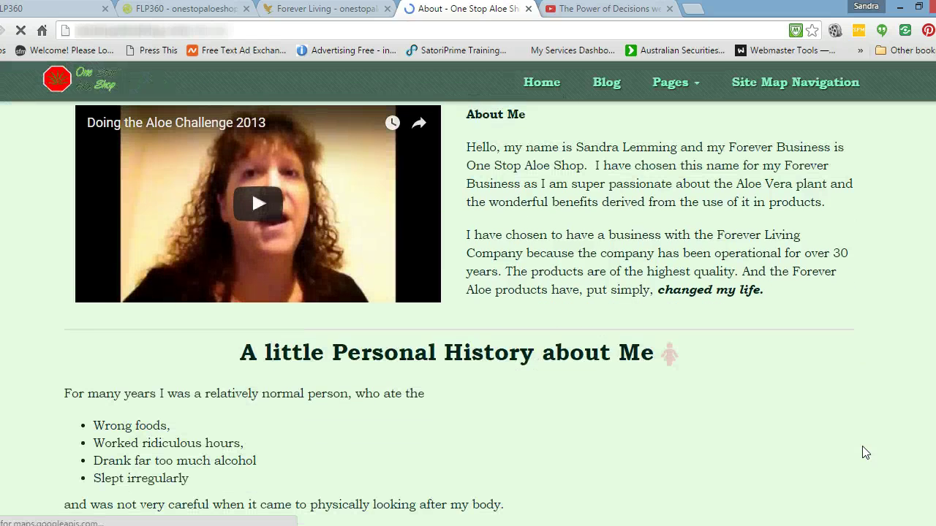
- Return to the start of the live My Story page and close the One Stop Aloe Shop About page
click(295, 13)
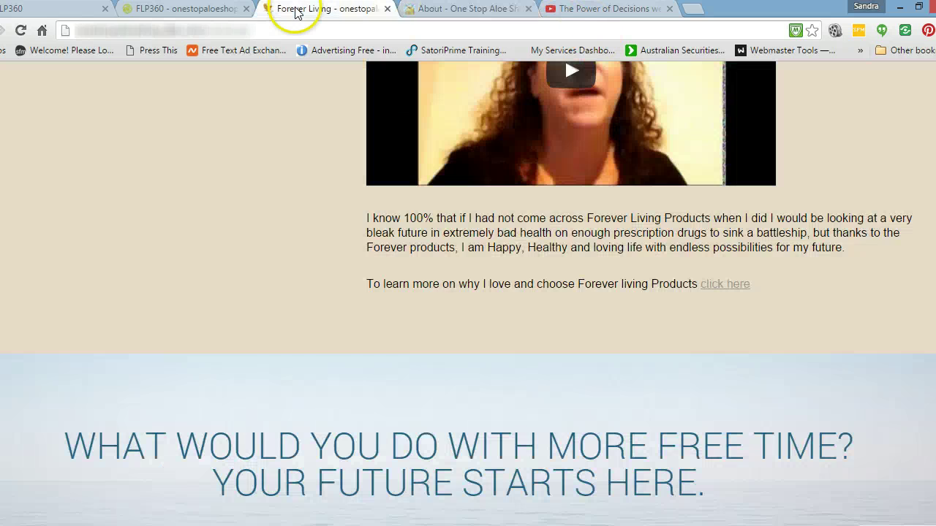
scroll(243, 479, up, 10)
scroll(240, 472, up, 5)
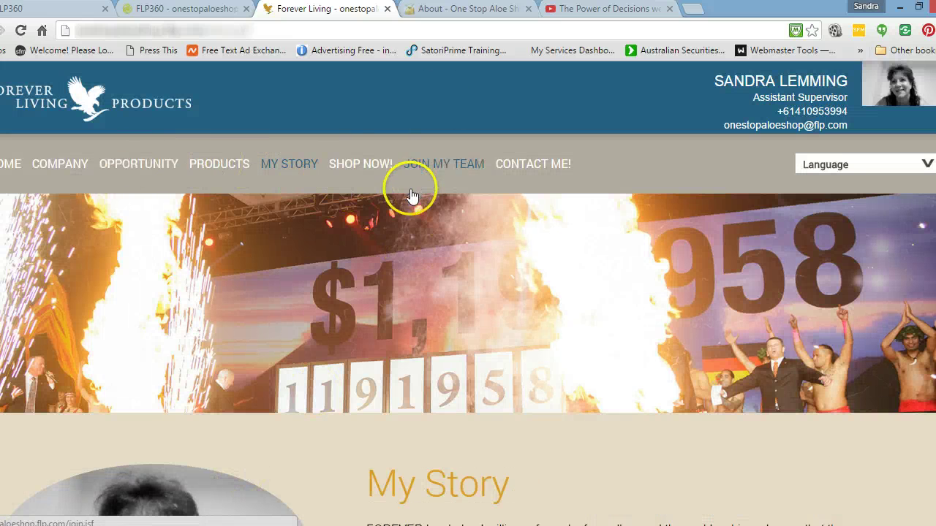
click(529, 9)
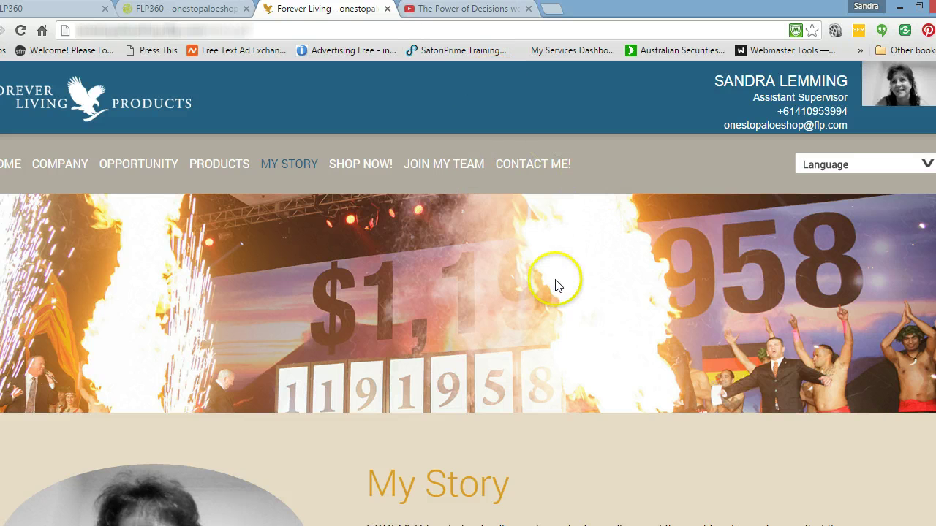
- View the YouTube video "The Power of Decisions we Make in Life" alongside the live Forever Living website
click(483, 9)
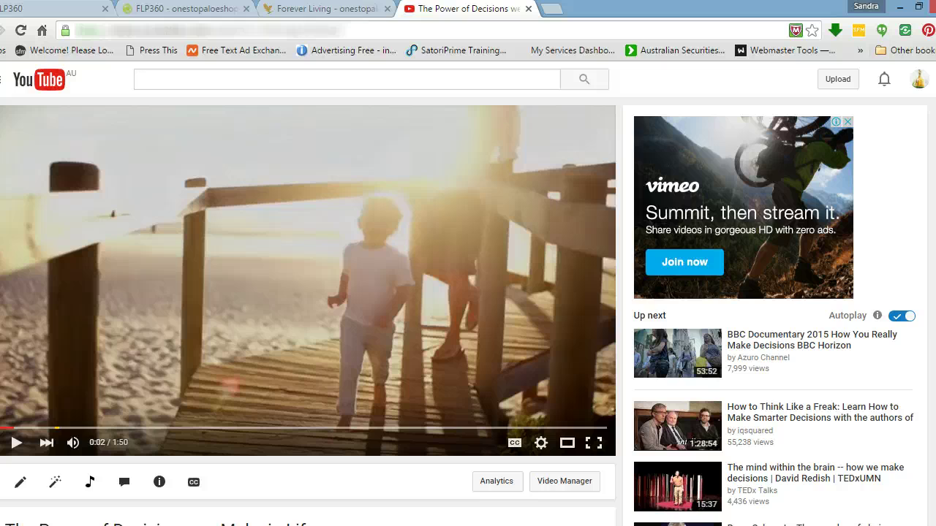
click(321, 9)
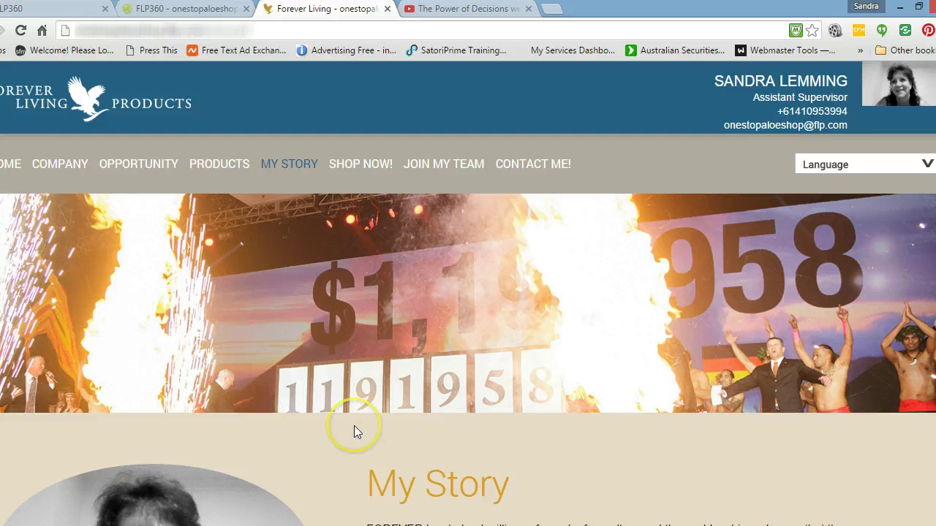
click(453, 9)
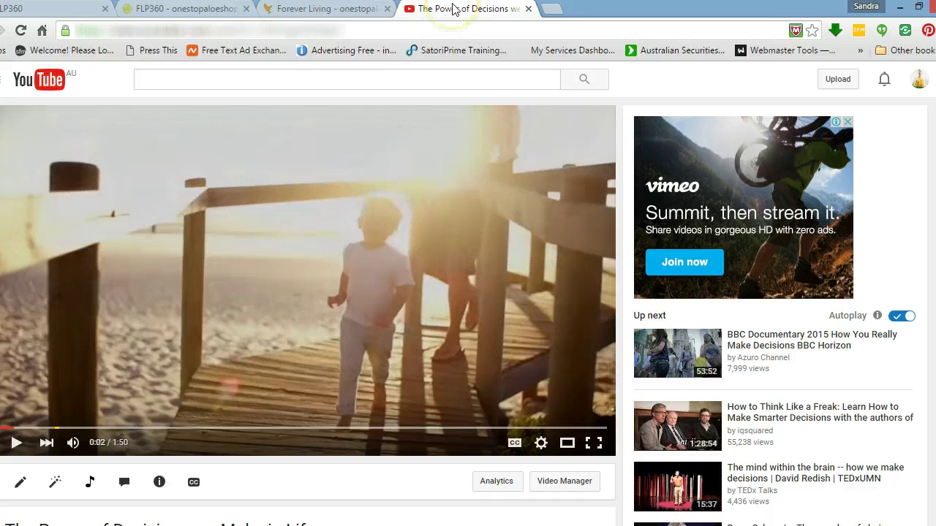
- Examine the Your Opportunity text on the live Forever Living website's Opportunity page down to its closing "click here" line
click(296, 10)
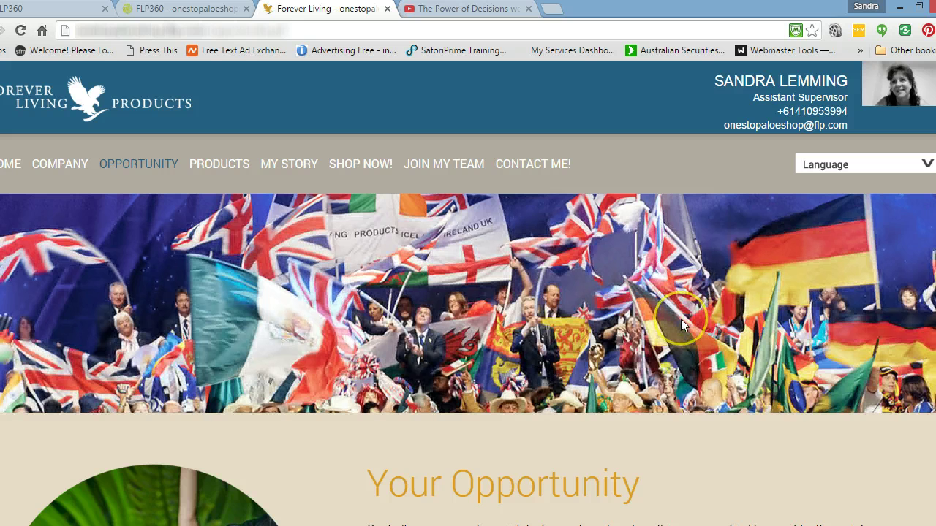
scroll(681, 319, down, 3)
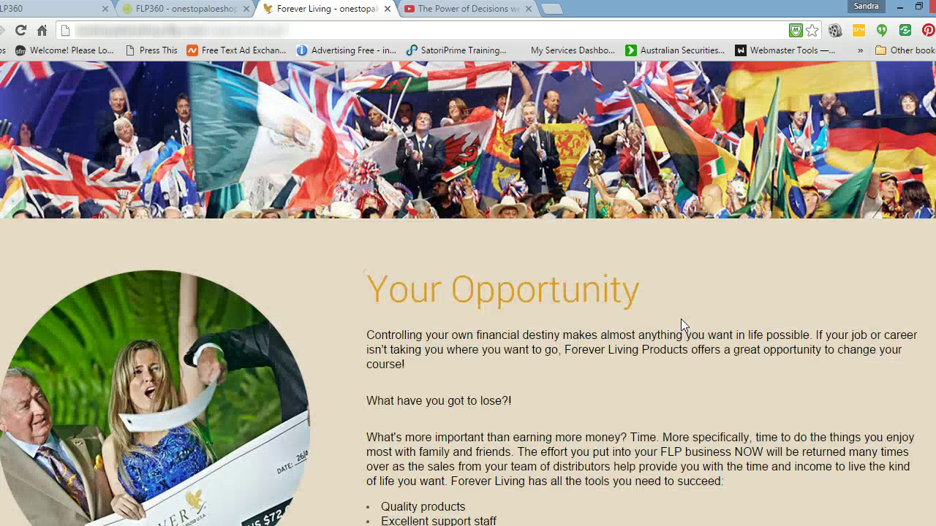
scroll(680, 319, down, 5)
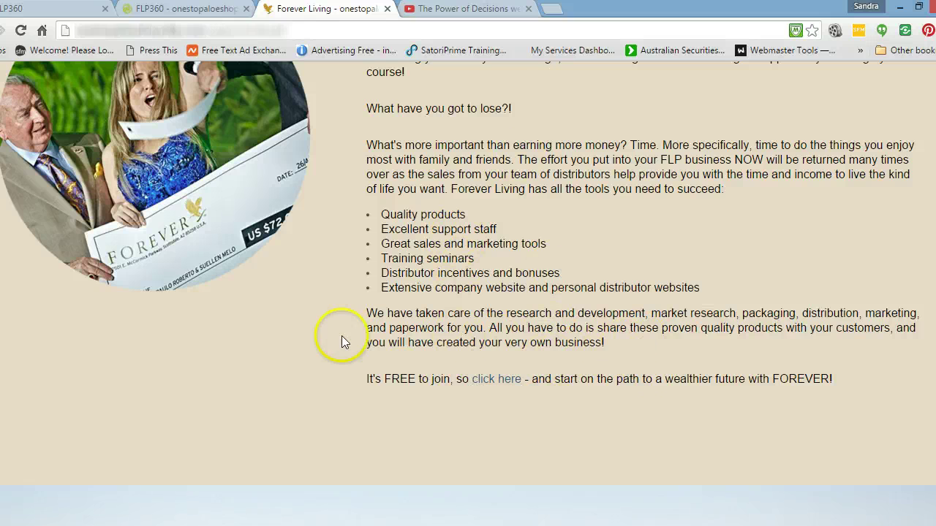
- Switch to the FLP360 Site Manager and open the Opportunity section for editing
click(190, 9)
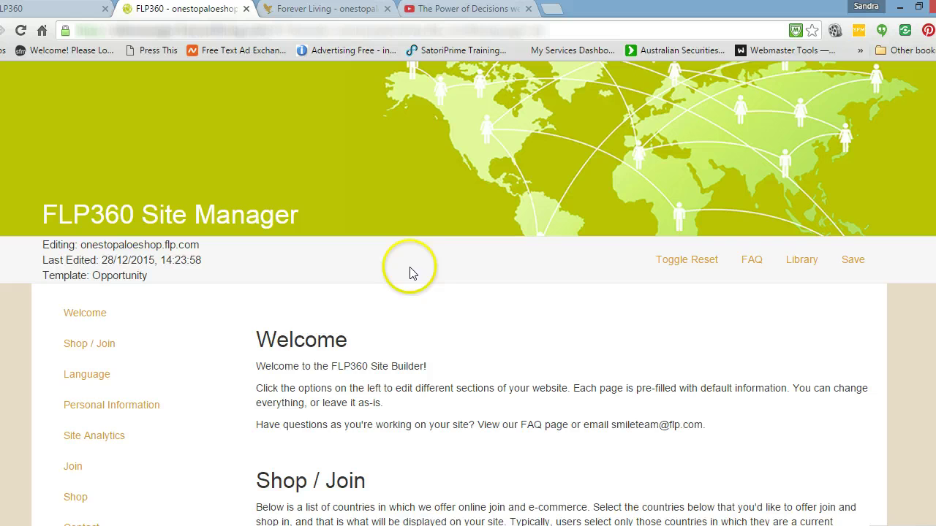
click(143, 334)
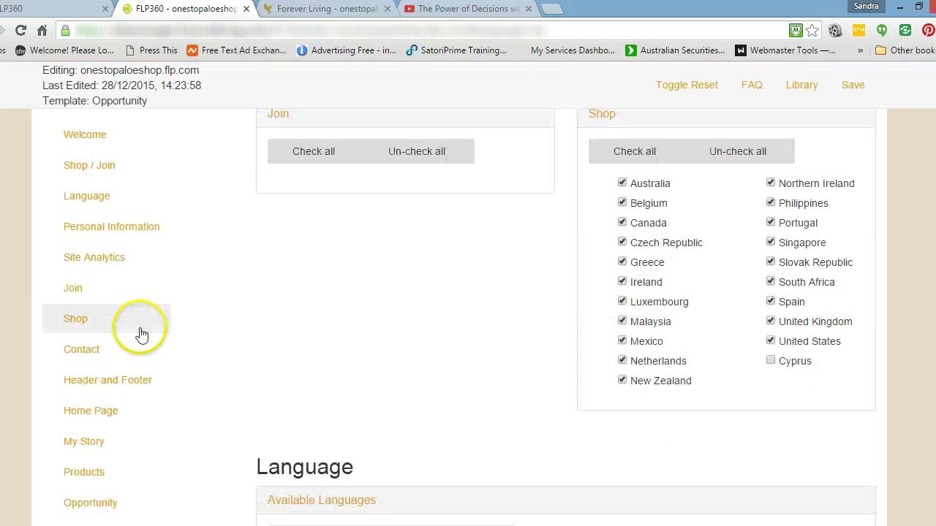
scroll(140, 274, down, 1)
click(107, 505)
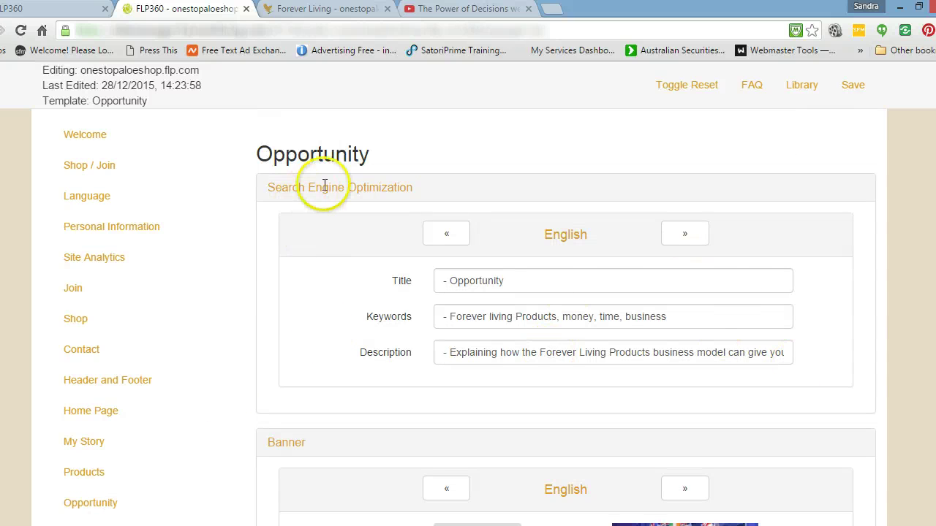
- Add a new line after the last paragraph, "It's FREE to join", in the Opportunity page's English content text
scroll(266, 357, down, 3)
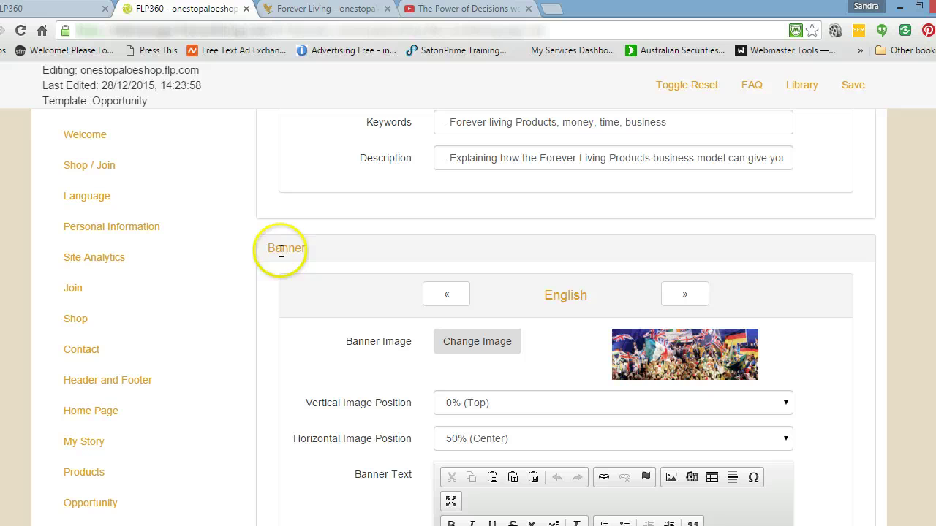
scroll(289, 304, down, 3)
scroll(290, 304, down, 9)
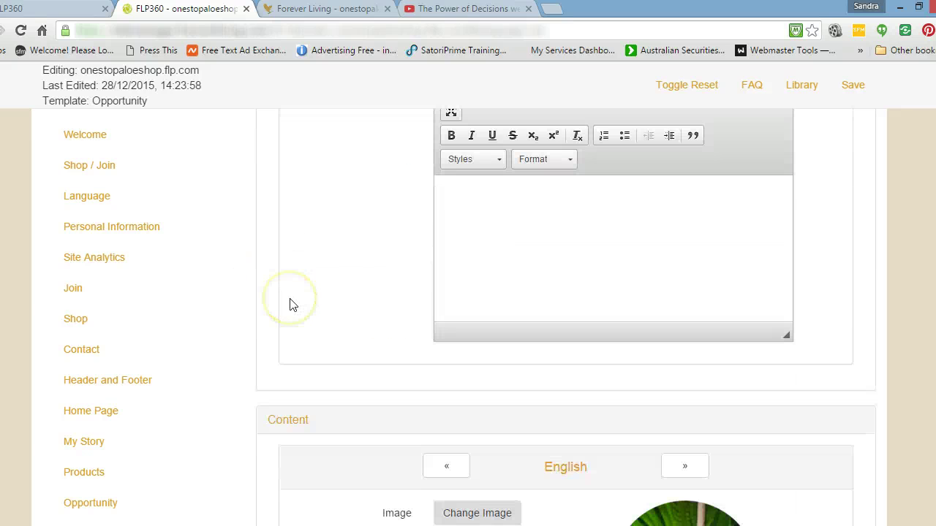
scroll(289, 304, down, 1)
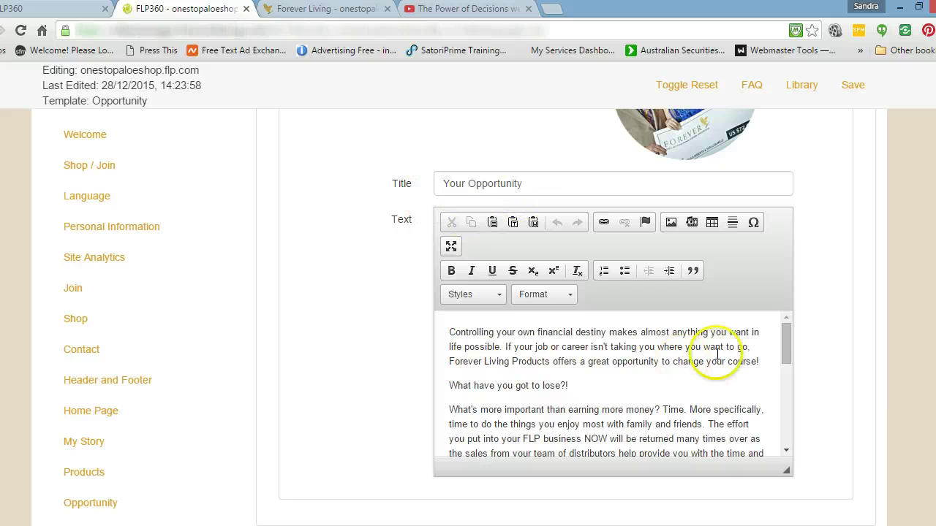
scroll(809, 368, down, 1)
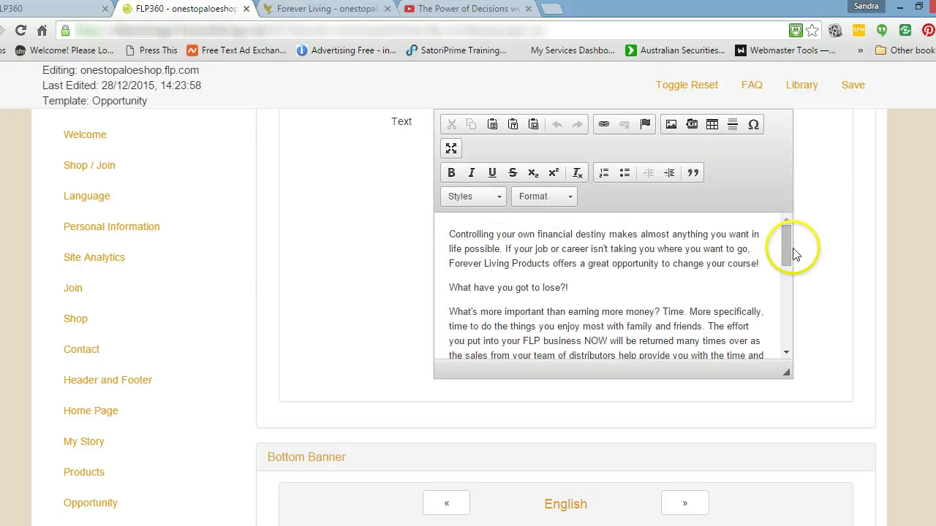
drag(786, 246, 785, 342)
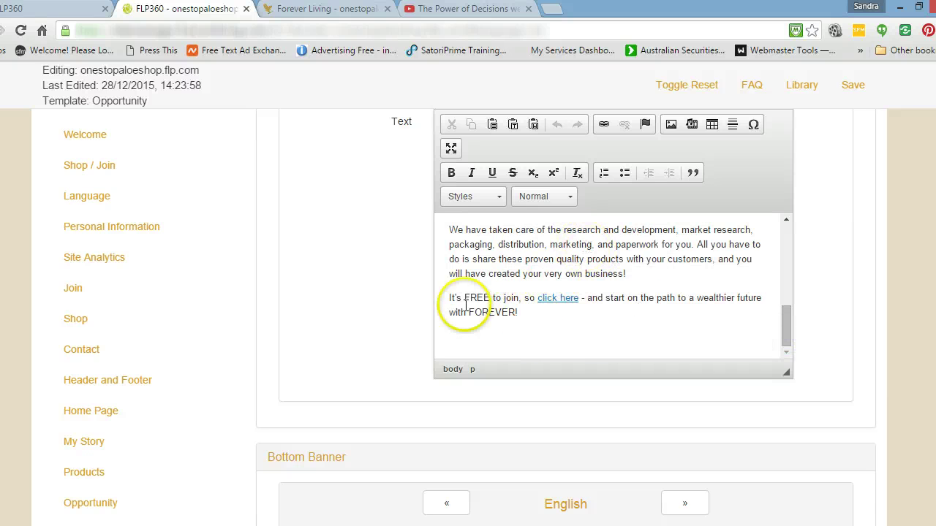
click(525, 314)
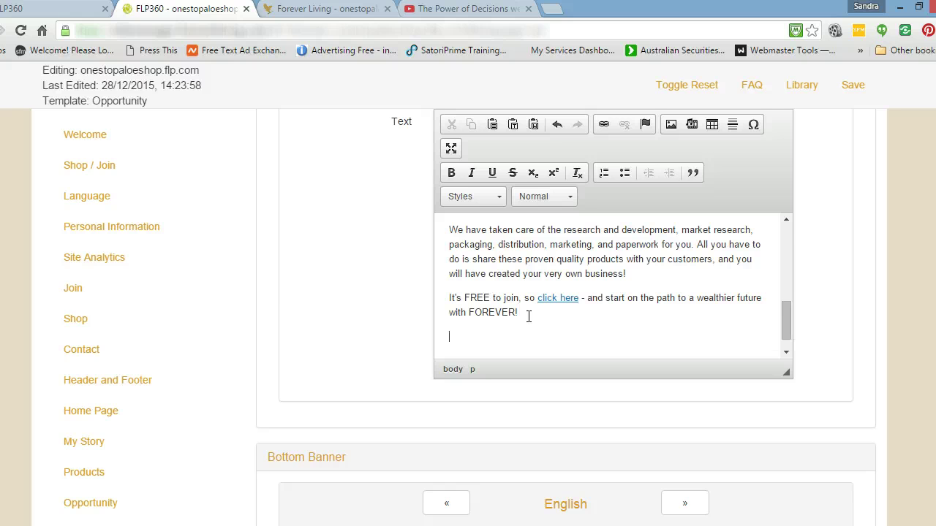
- Start embedding media on the new line, with centre alignment and the Responsive Resize type
click(692, 126)
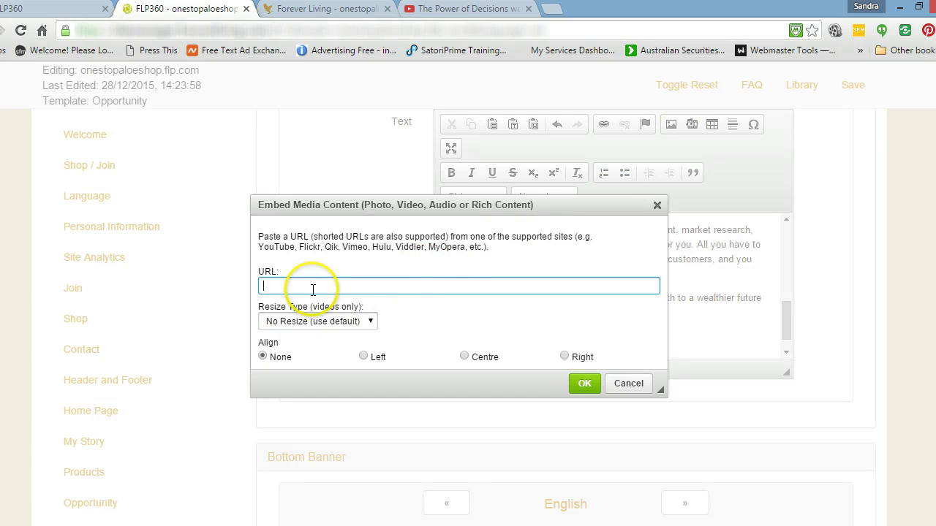
click(465, 357)
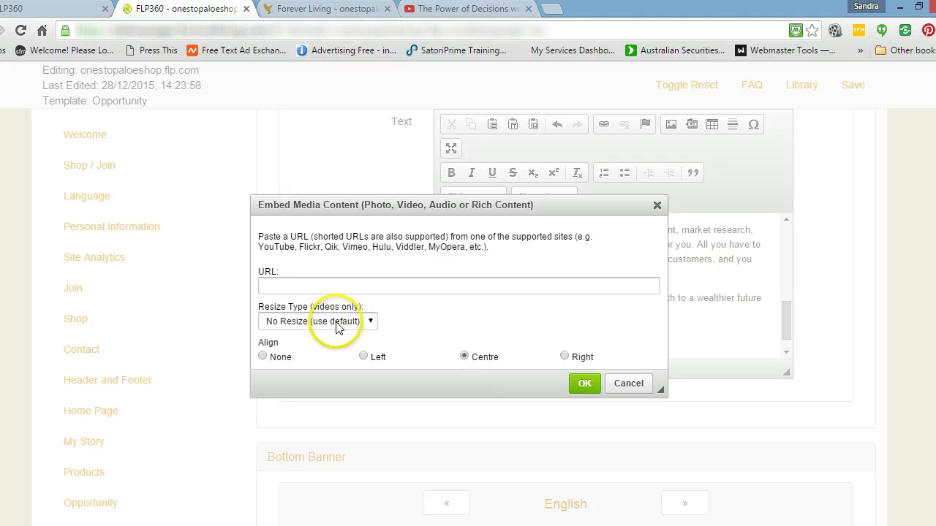
click(370, 324)
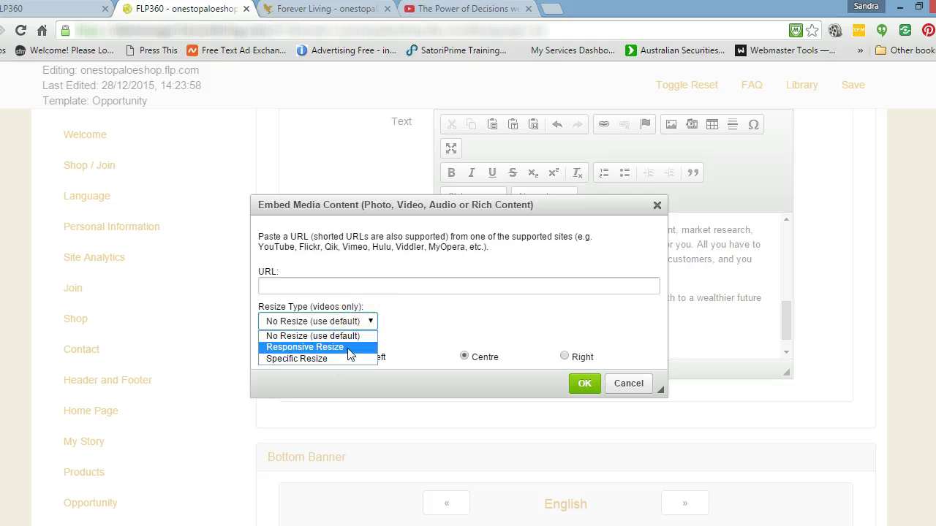
click(348, 348)
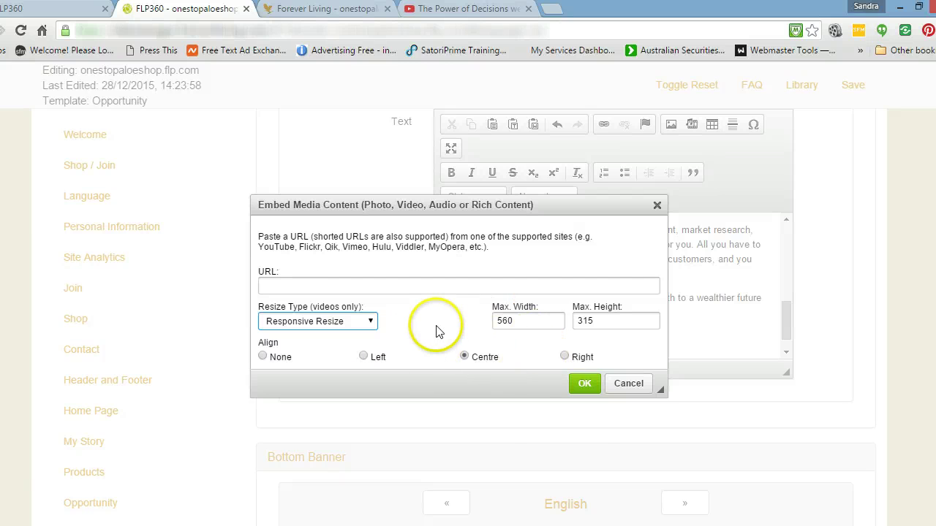
scroll(436, 351, down, 3)
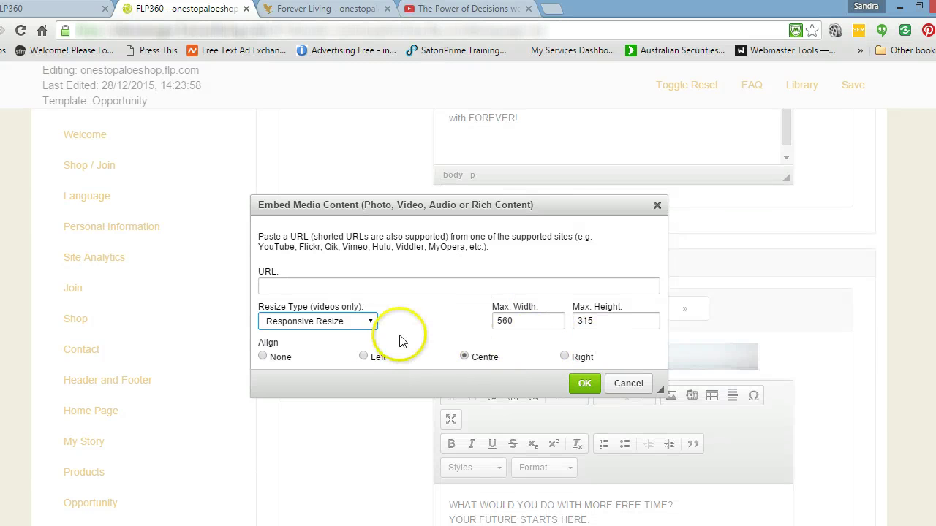
scroll(406, 333, up, 2)
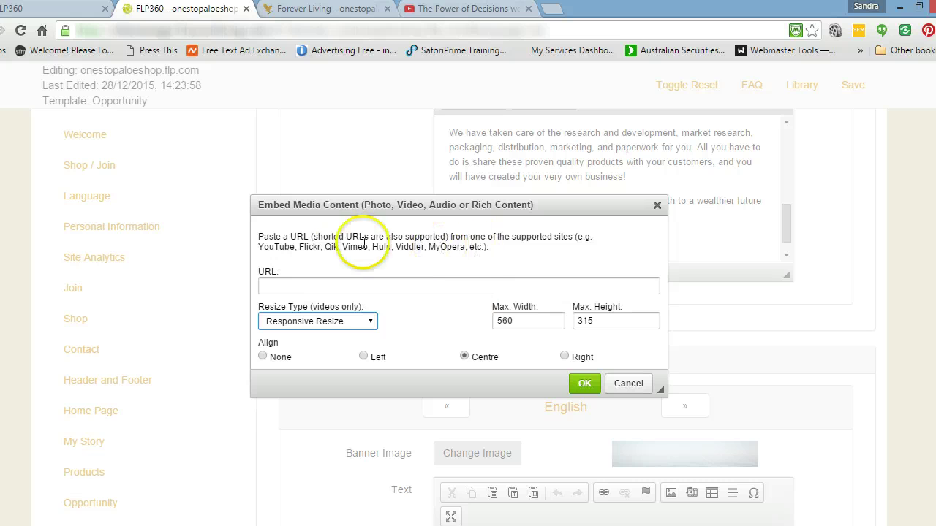
- Switch to the YouTube video "The Power of Decisions we Make in Life", show its share options, and copy the page's full web address
click(476, 8)
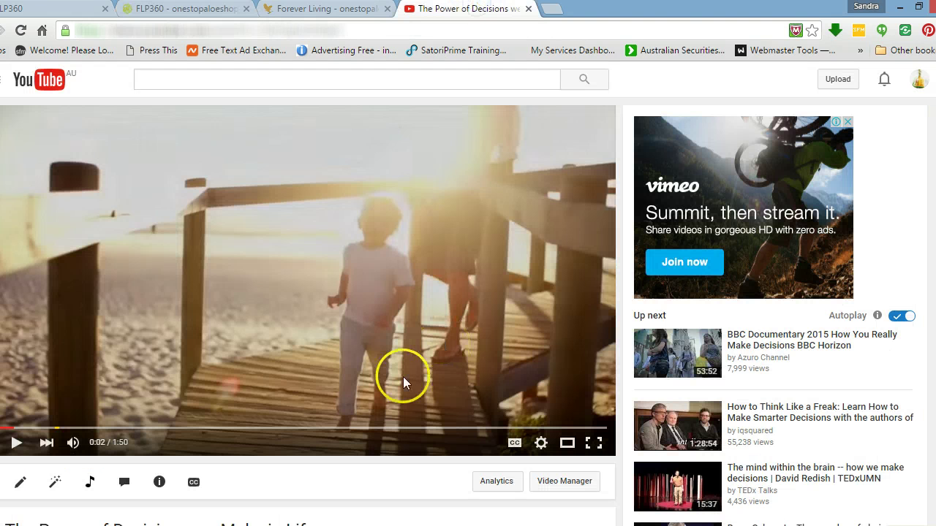
scroll(403, 380, down, 3)
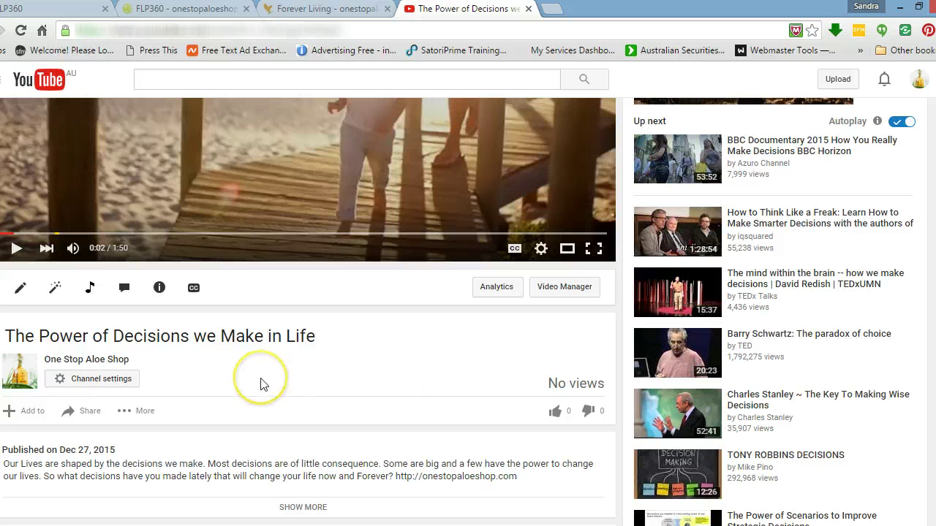
scroll(279, 376, up, 3)
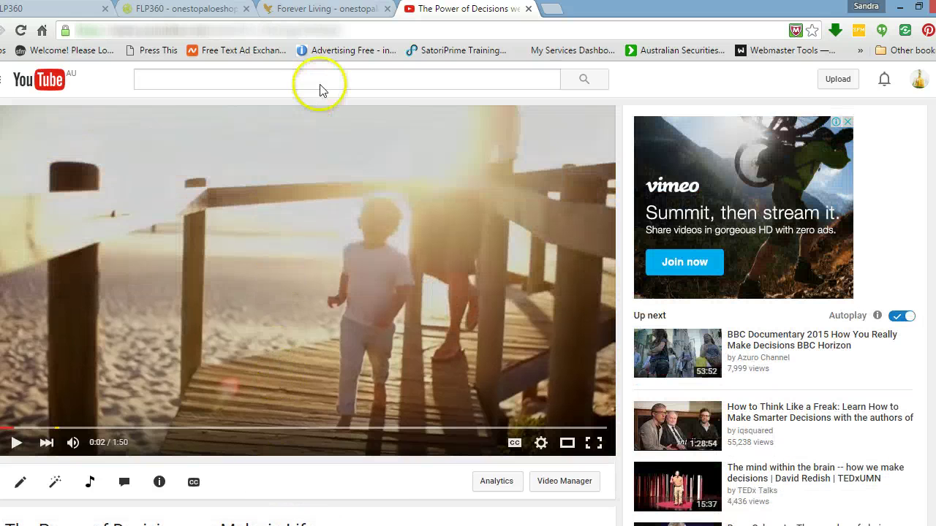
scroll(349, 383, down, 4)
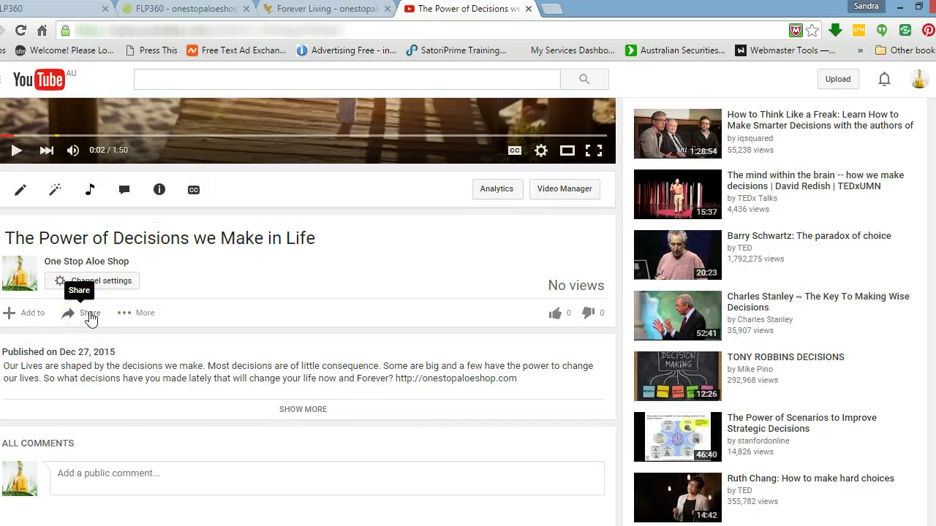
click(90, 316)
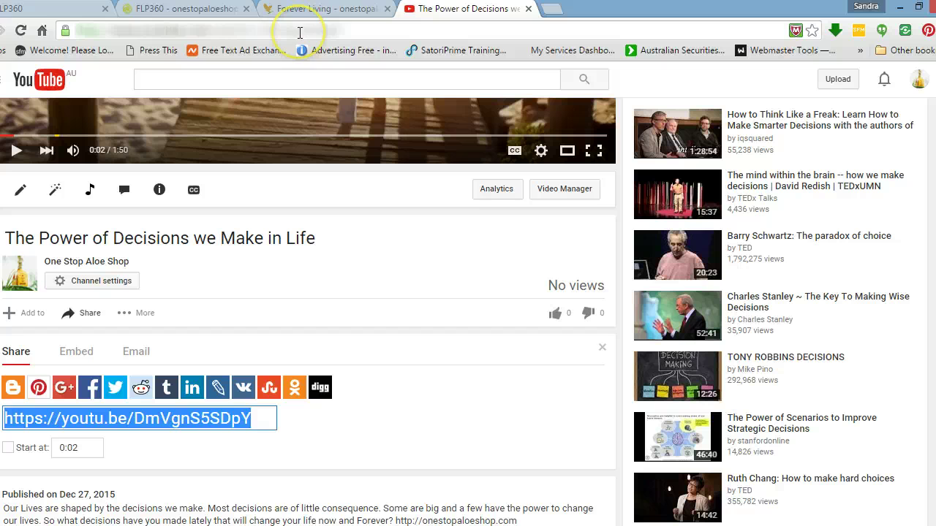
click(348, 31)
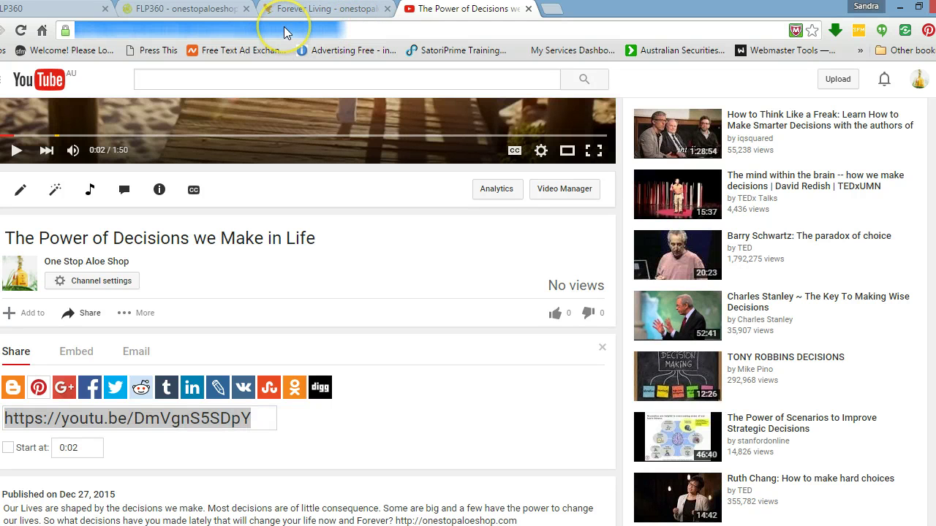
right_click(252, 28)
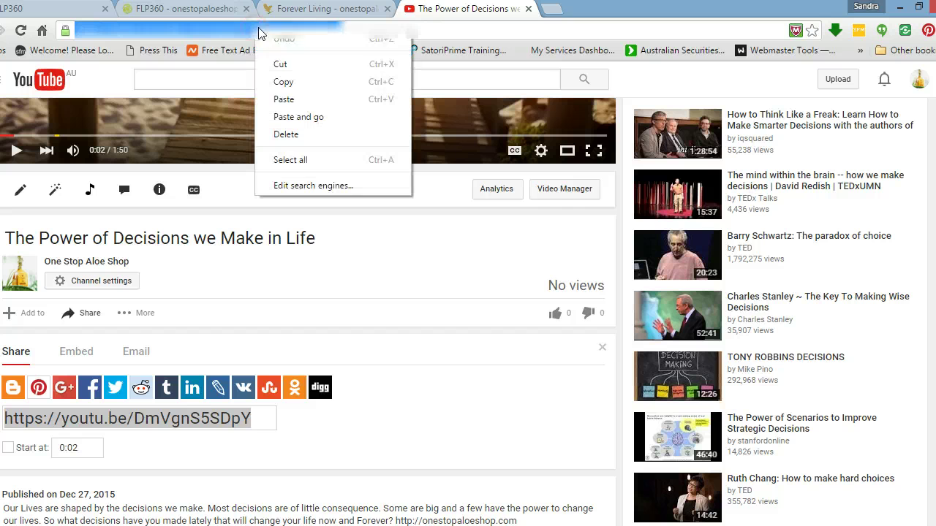
click(284, 82)
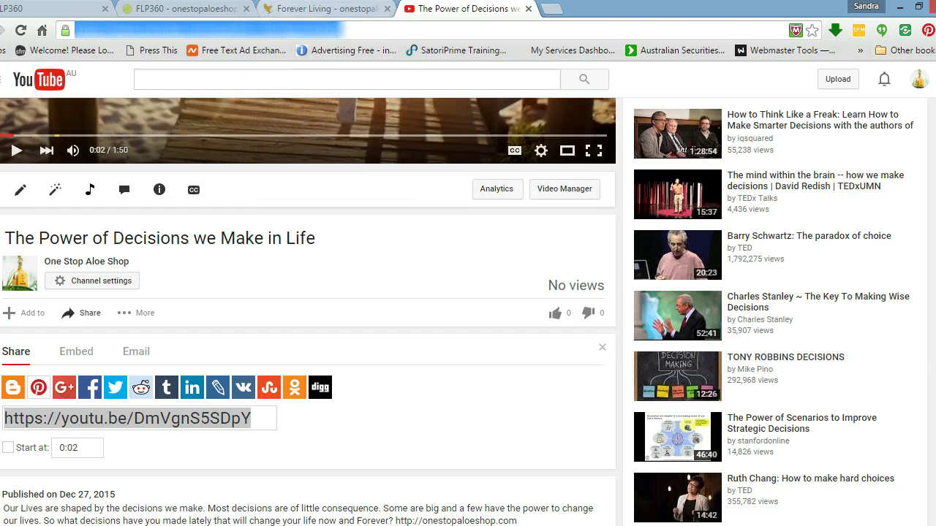
click(181, 8)
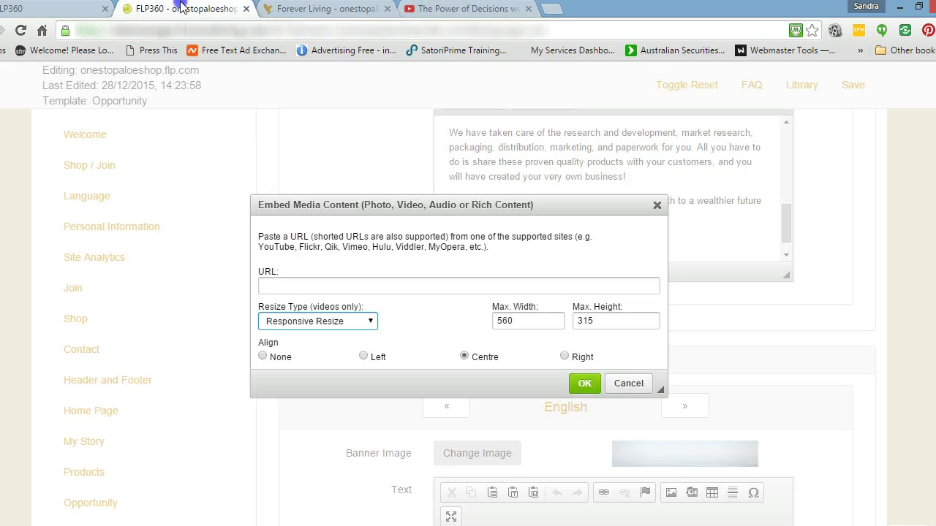
click(274, 286)
right_click(272, 286)
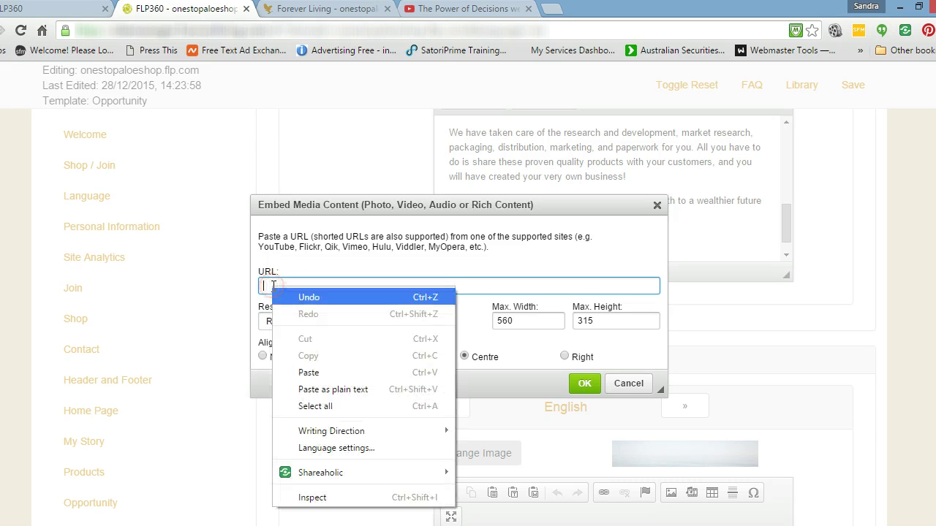
click(341, 375)
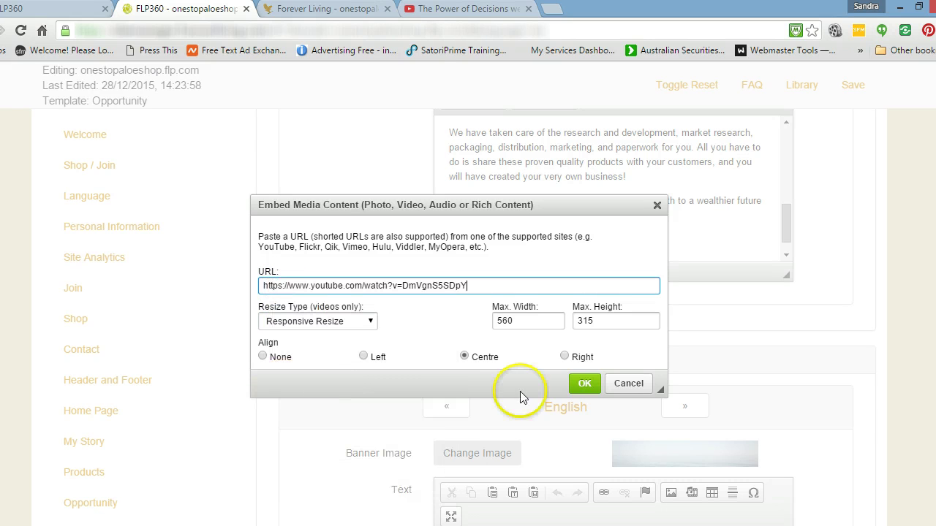
click(585, 384)
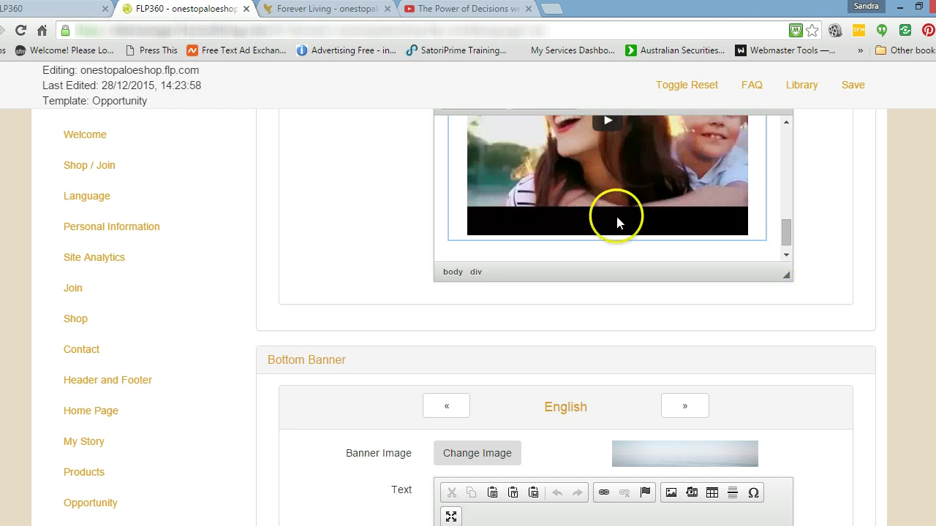
- Check the embedded video's placement below the "It's FREE to join" paragraph and save the website changes
scroll(848, 275, up, 2)
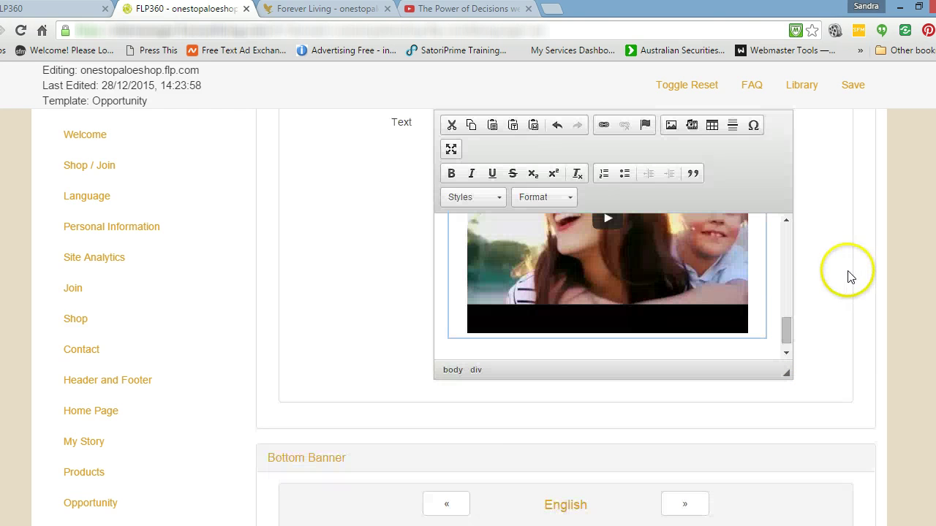
drag(784, 327, 788, 295)
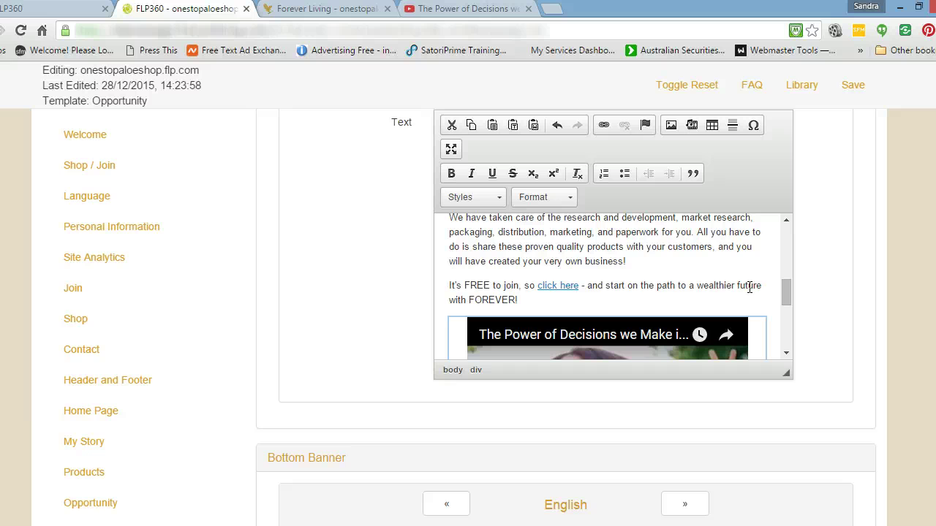
click(854, 86)
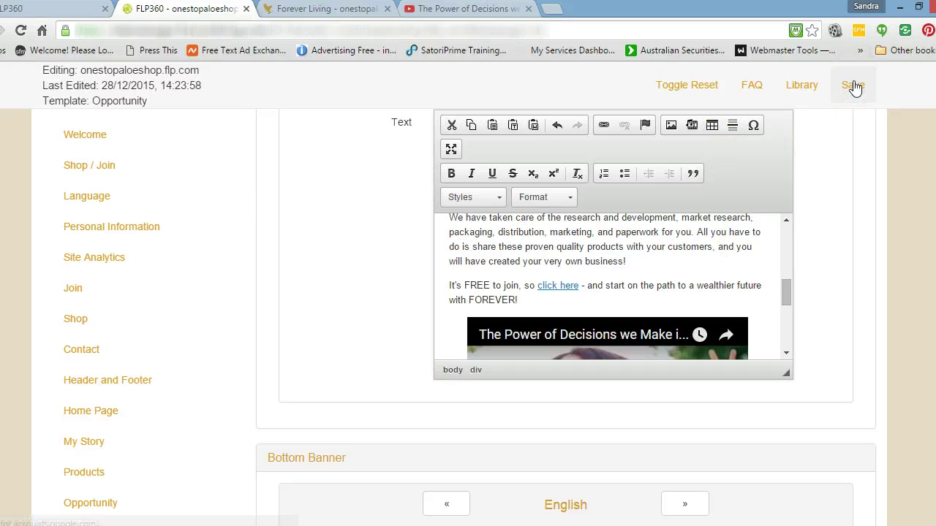
click(854, 86)
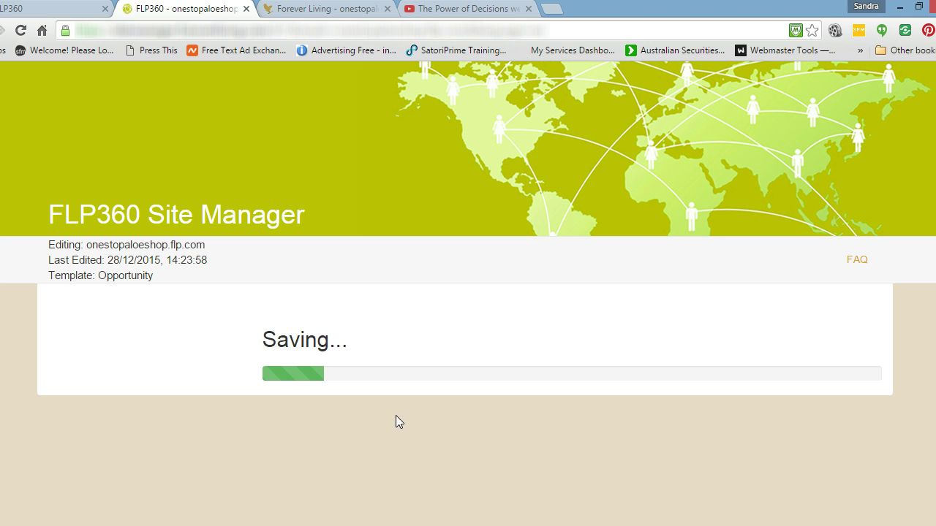
- Close the YouTube video page and return to the FLP360 Site Manager to check the save
click(515, 11)
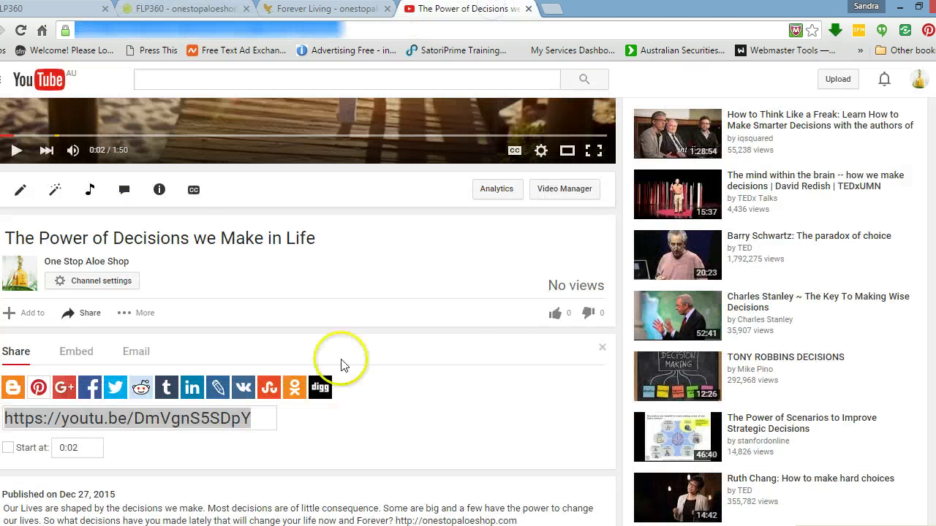
click(528, 8)
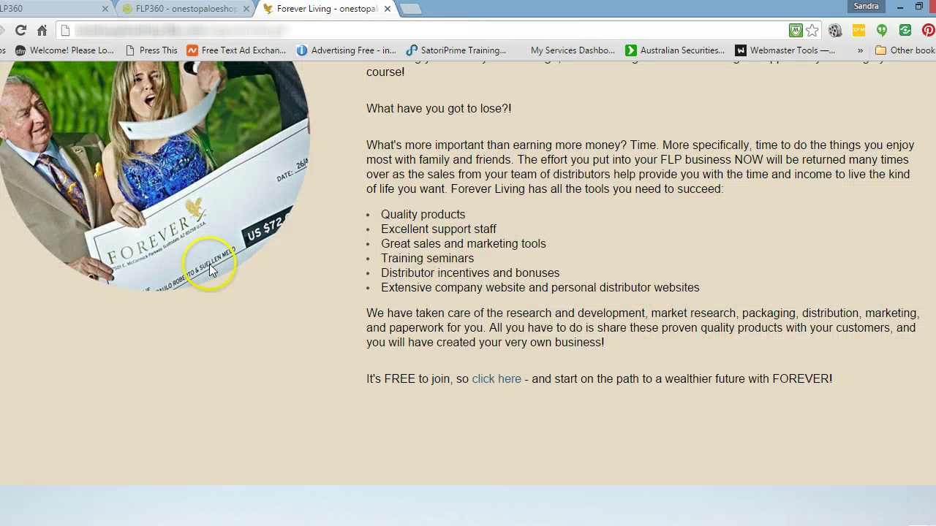
click(183, 9)
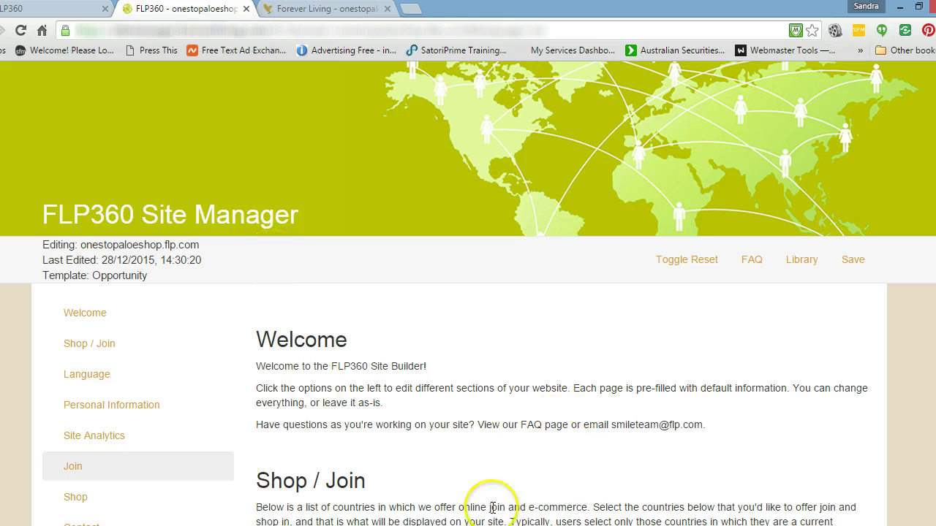
- Reload the live Forever Living Opportunity page and inspect the area below its "click here" line for the embedded video
click(326, 9)
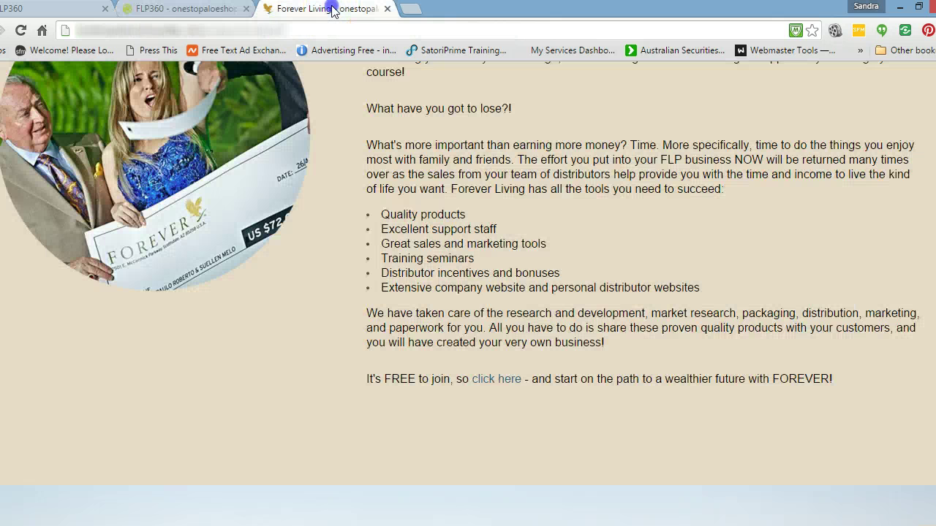
scroll(261, 518, up, 6)
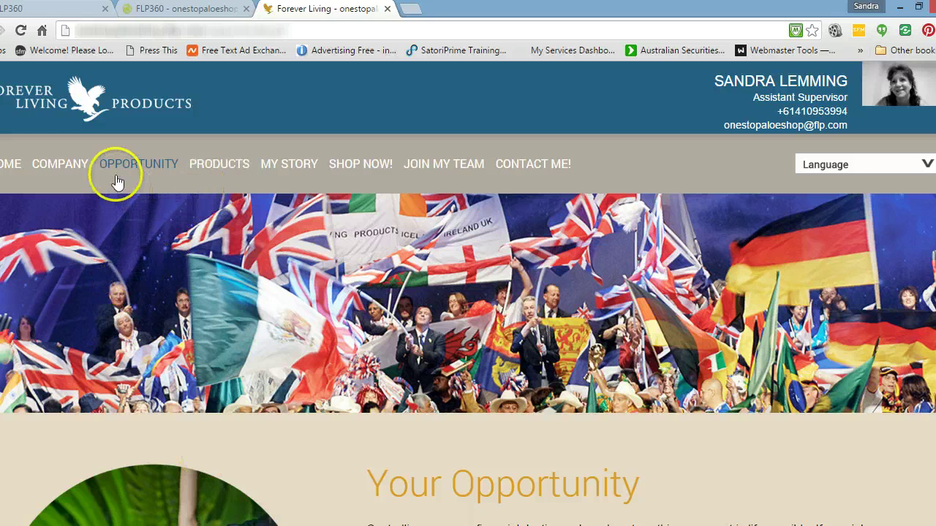
click(20, 30)
scroll(691, 443, down, 1)
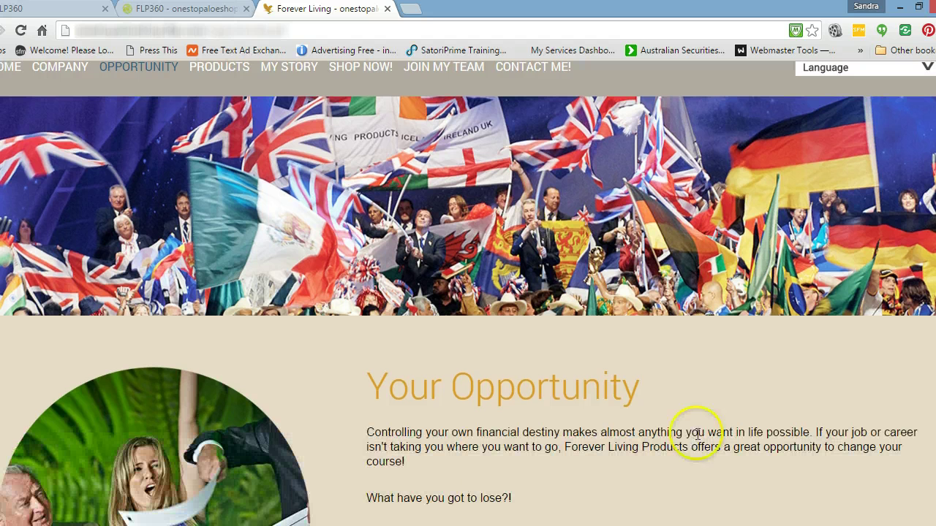
scroll(695, 439, down, 4)
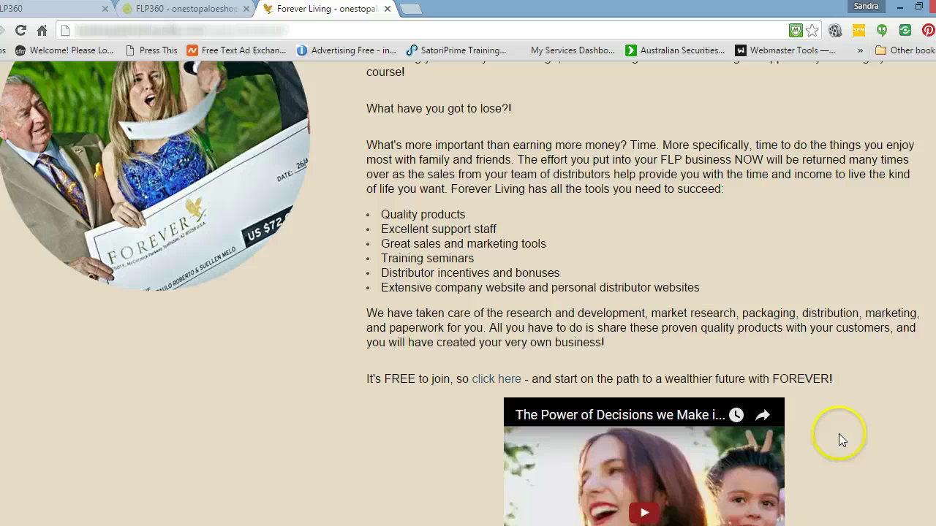
scroll(840, 436, down, 2)
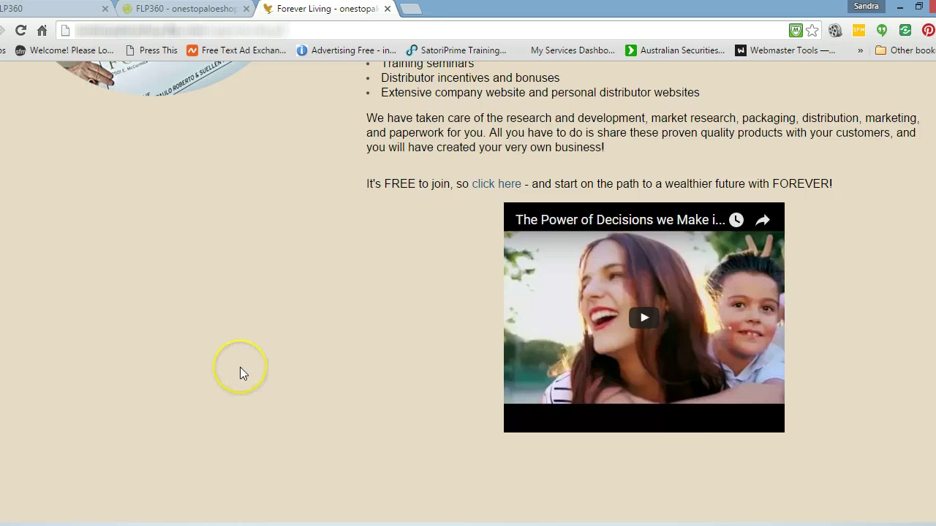
scroll(240, 367, up, 9)
scroll(242, 367, up, 2)
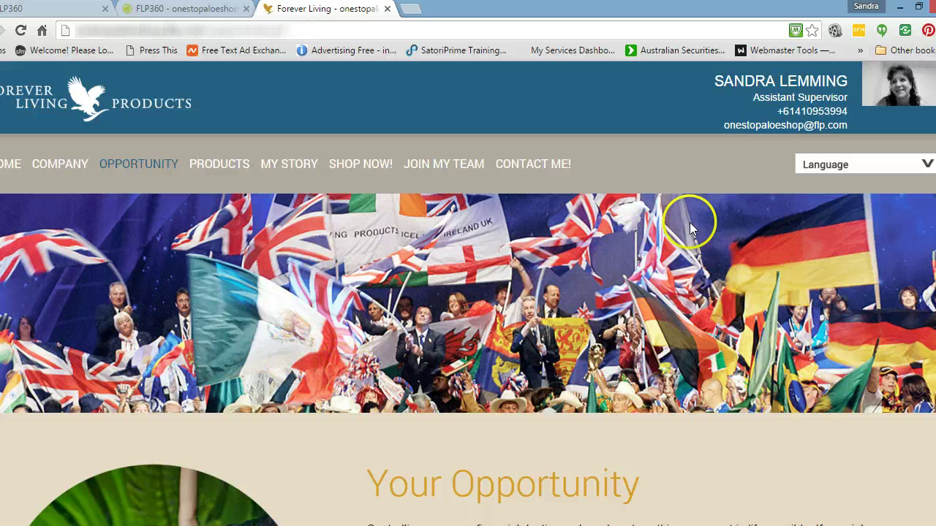
scroll(254, 419, down, 1)
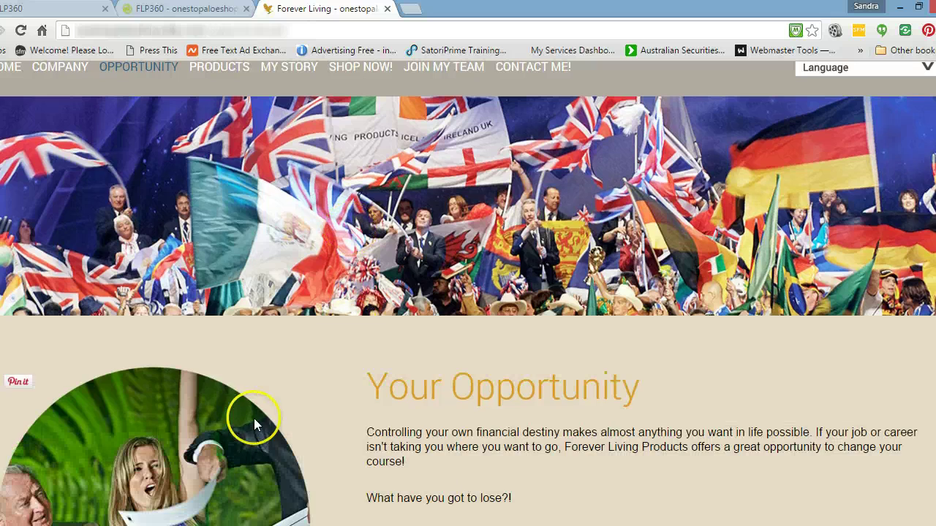
scroll(270, 394, up, 1)
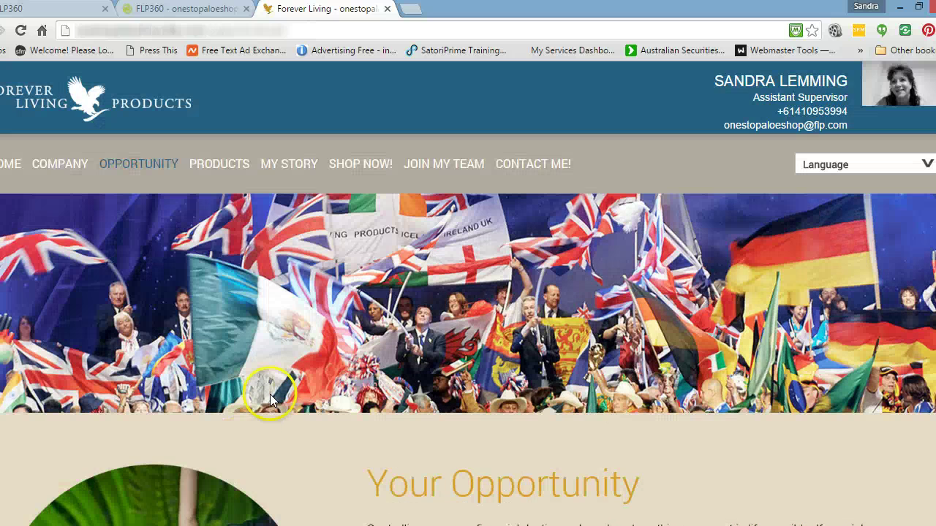
- Switch to the FLP360 My Websites page and look through the Getting Started video tutorials and available templates
click(42, 10)
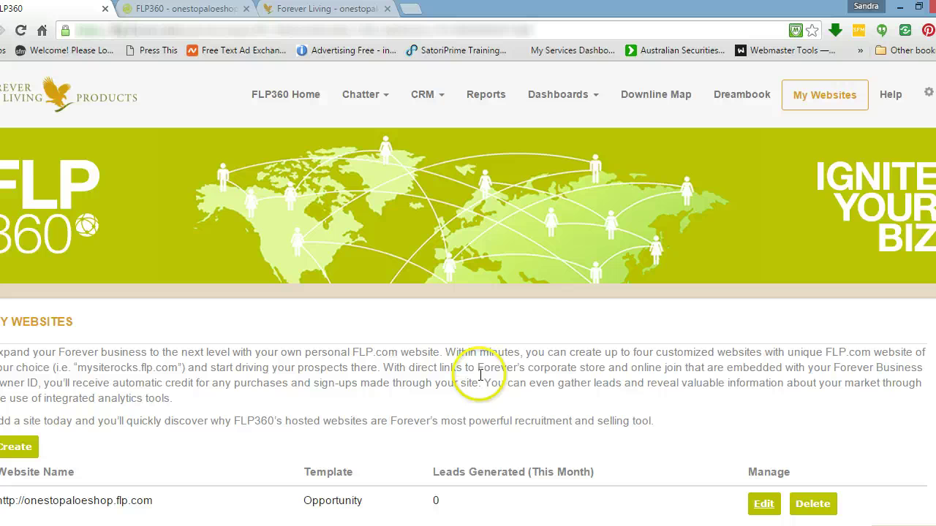
scroll(411, 340, down, 6)
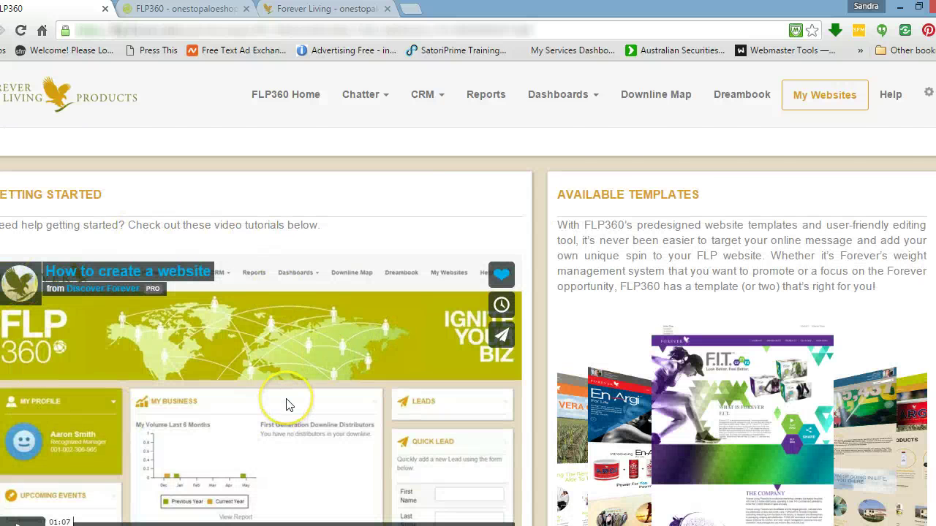
scroll(289, 404, down, 1)
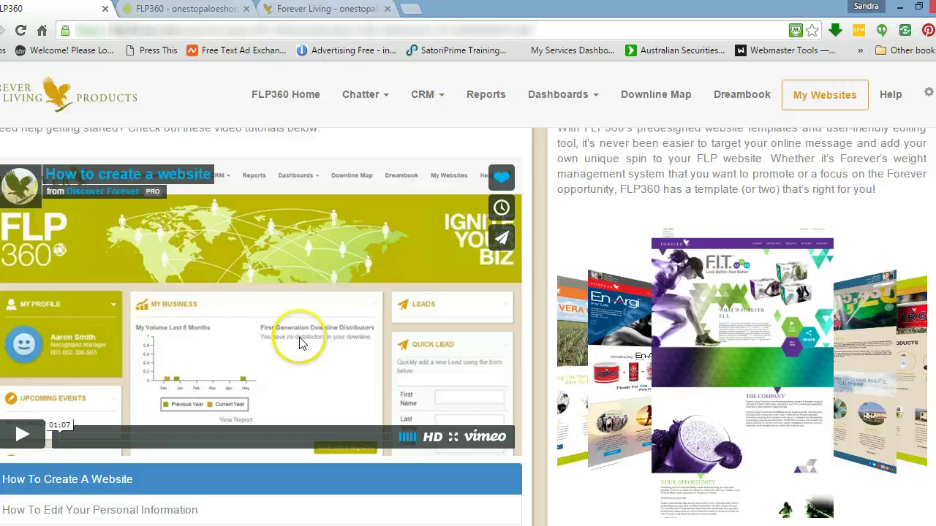
scroll(299, 342, down, 3)
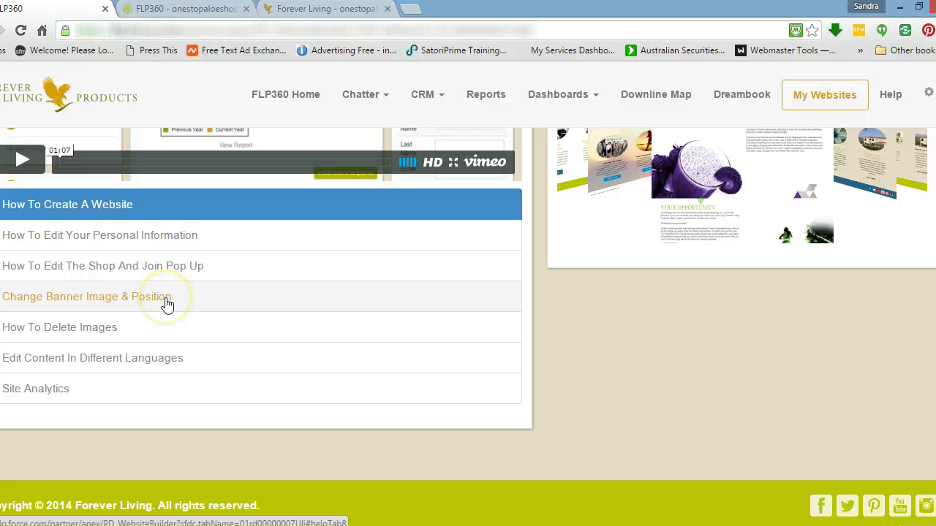
scroll(227, 393, up, 8)
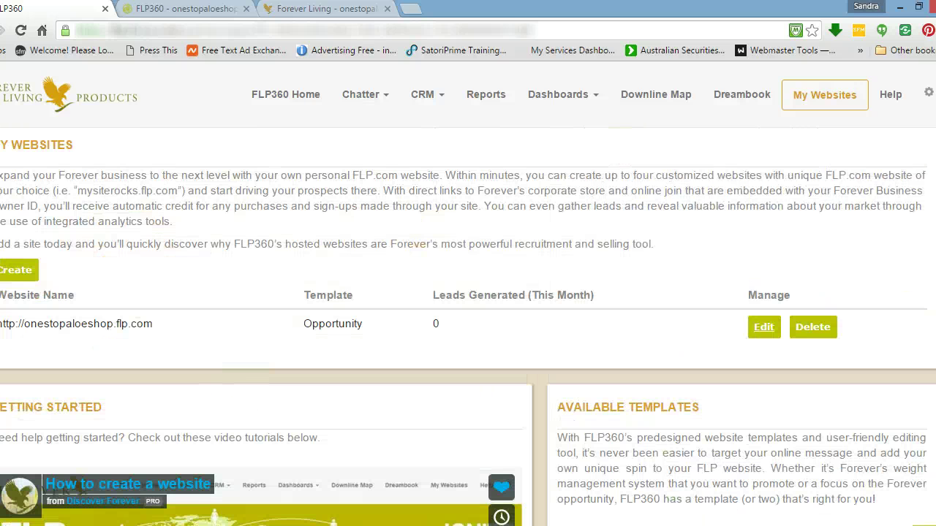
- Return to the live Forever Living website and review the Your Opportunity section's photo and text
click(296, 10)
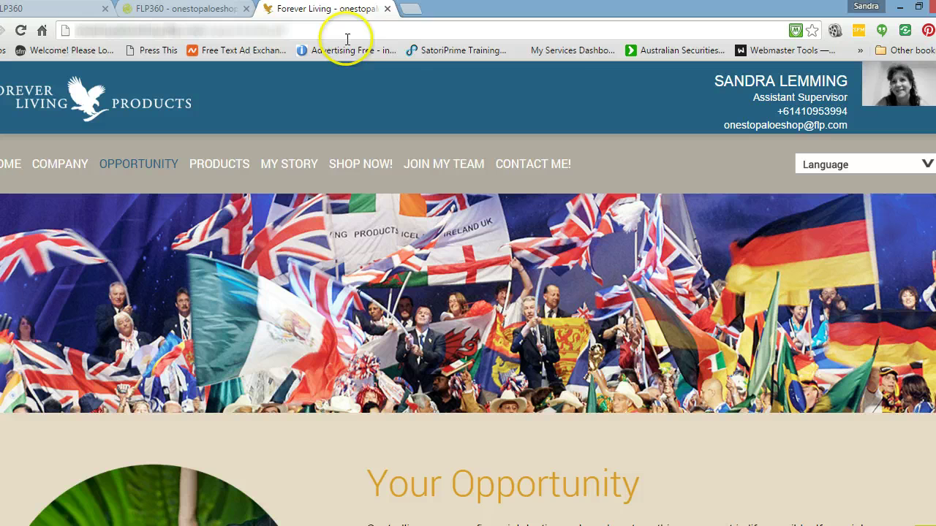
scroll(512, 423, down, 3)
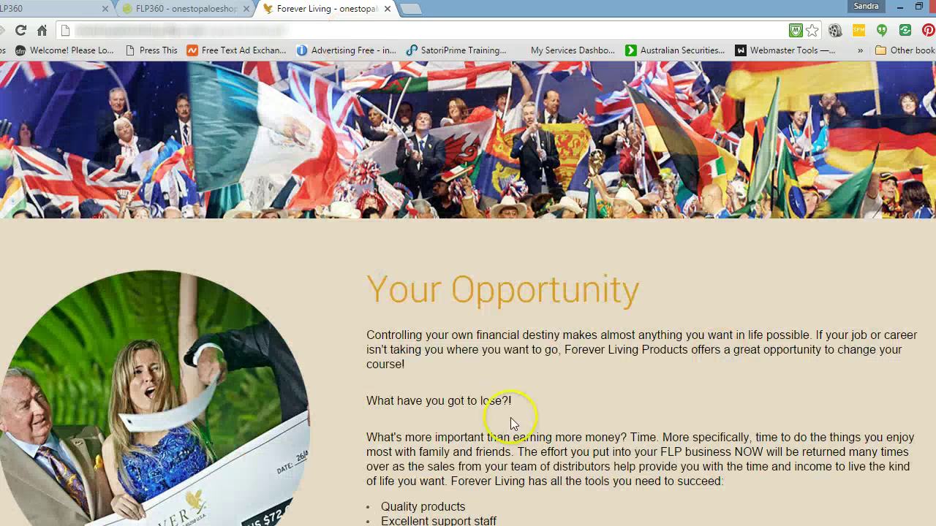
scroll(256, 431, down, 2)
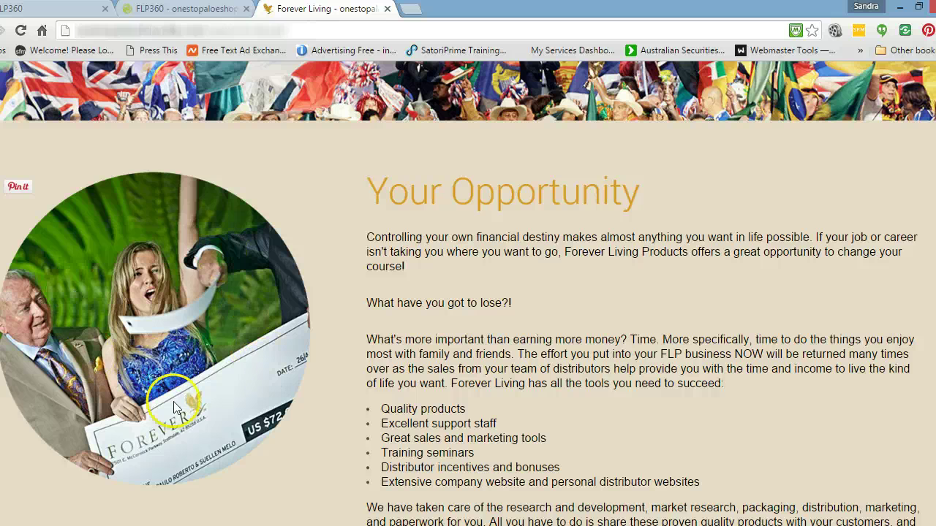
- Examine the live Opportunity page's flag-crowd banner together with the round photo and text beneath it
scroll(175, 402, up, 4)
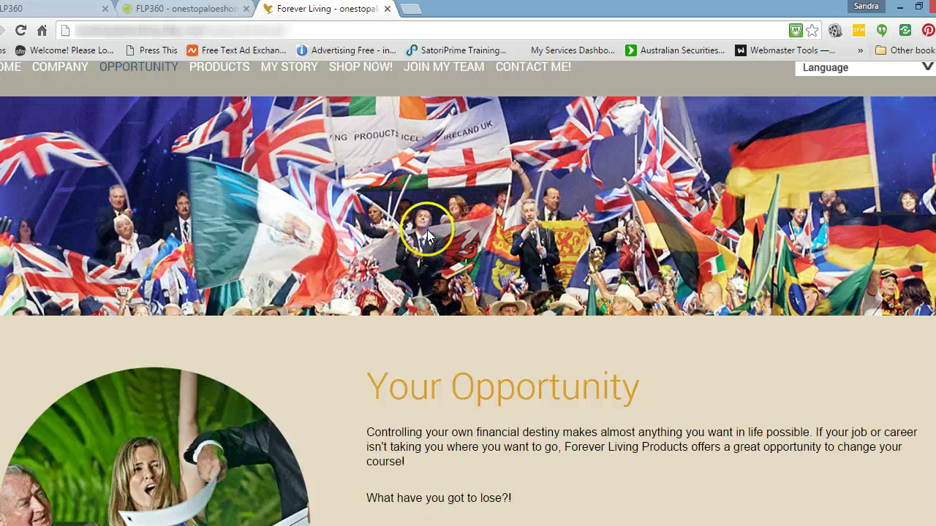
click(457, 282)
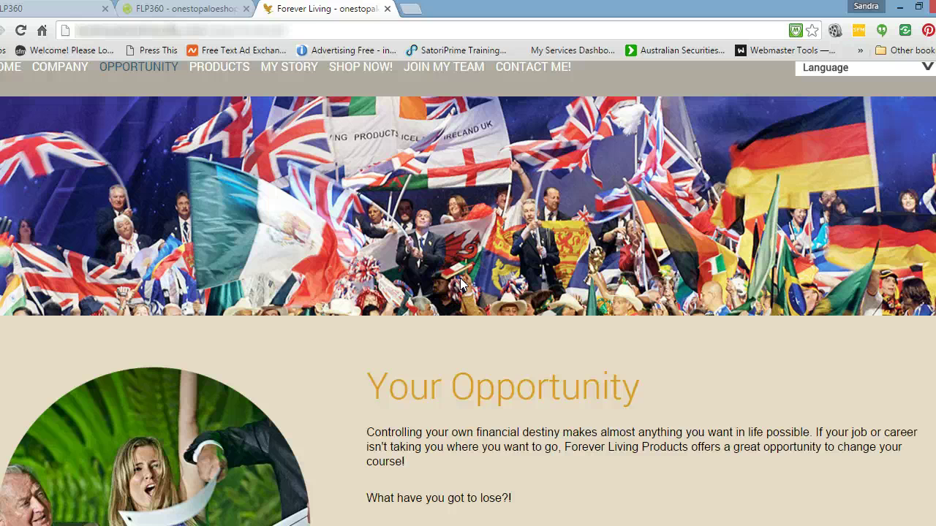
click(465, 273)
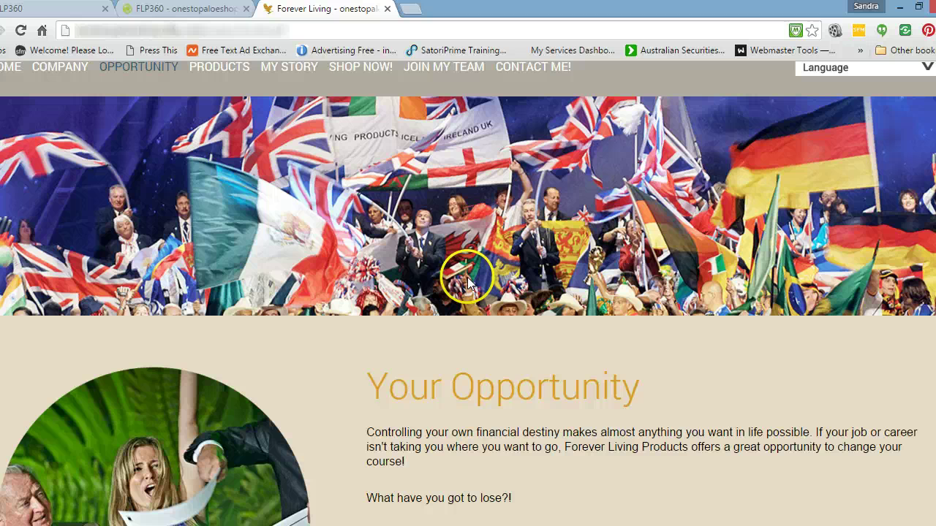
click(503, 228)
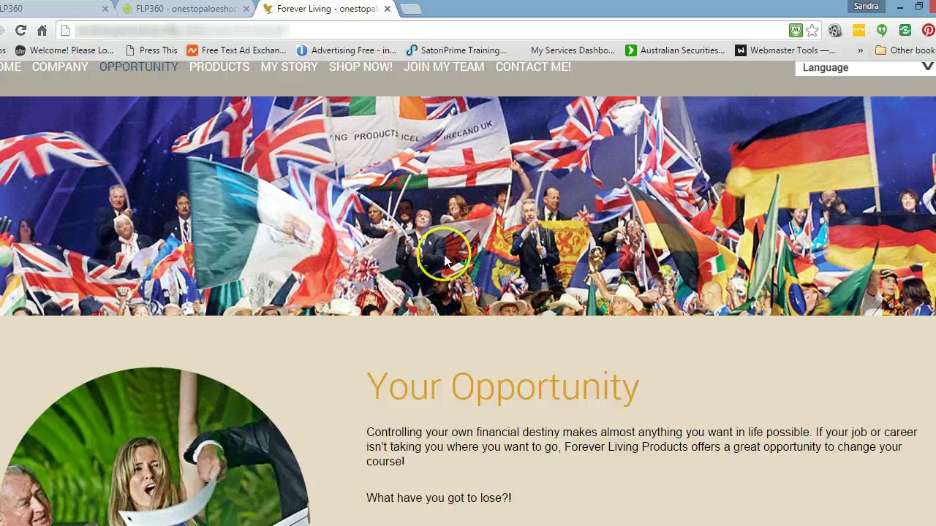
scroll(275, 435, down, 6)
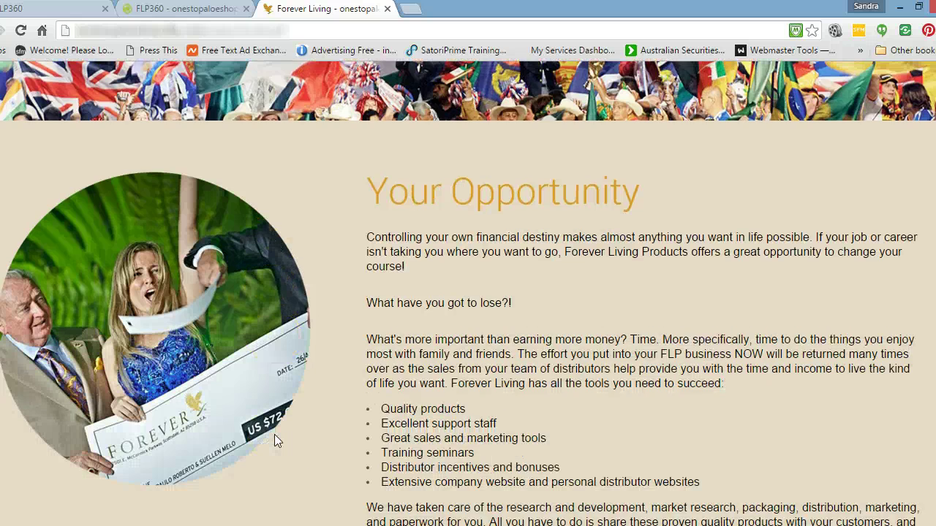
scroll(274, 434, up, 3)
scroll(274, 434, up, 4)
scroll(355, 319, down, 3)
- Switch to the FLP360 My Websites page, open the Chatter feed, and select the flp.com account for the Google sign-in
click(67, 9)
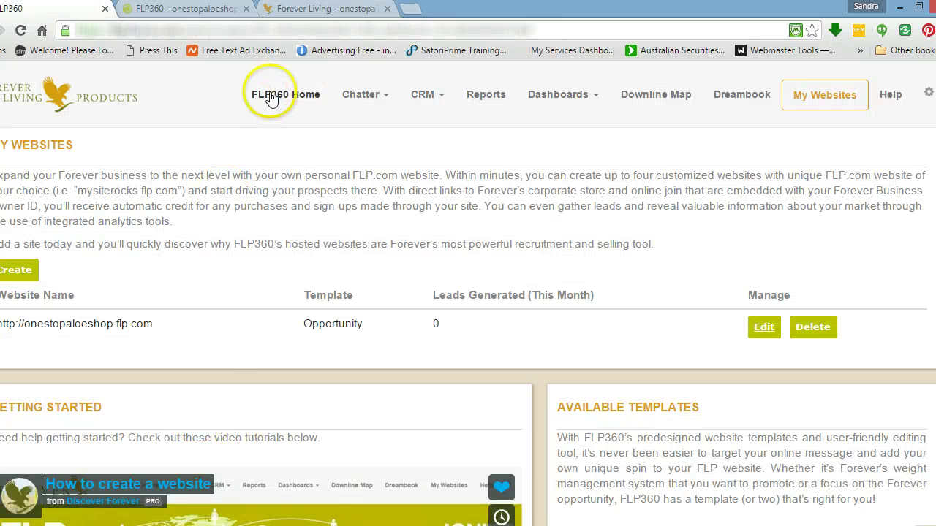
click(363, 93)
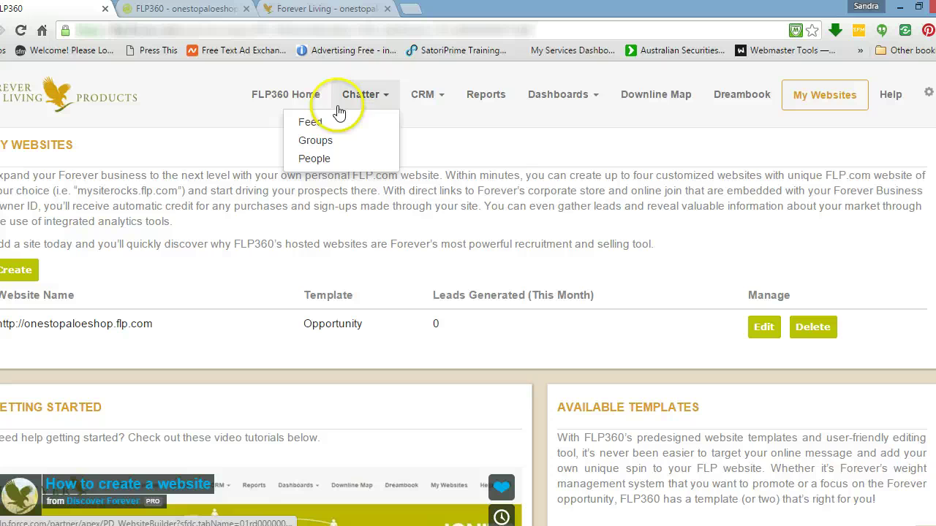
click(313, 122)
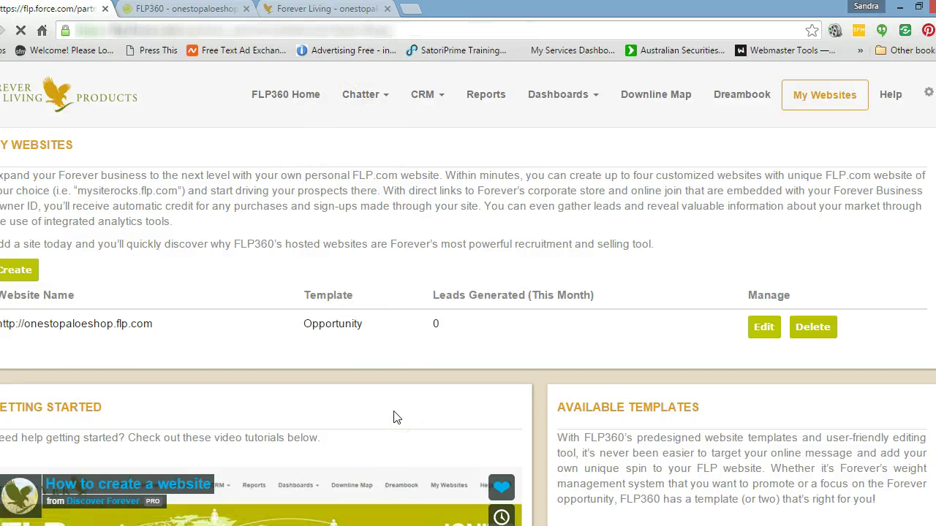
click(357, 341)
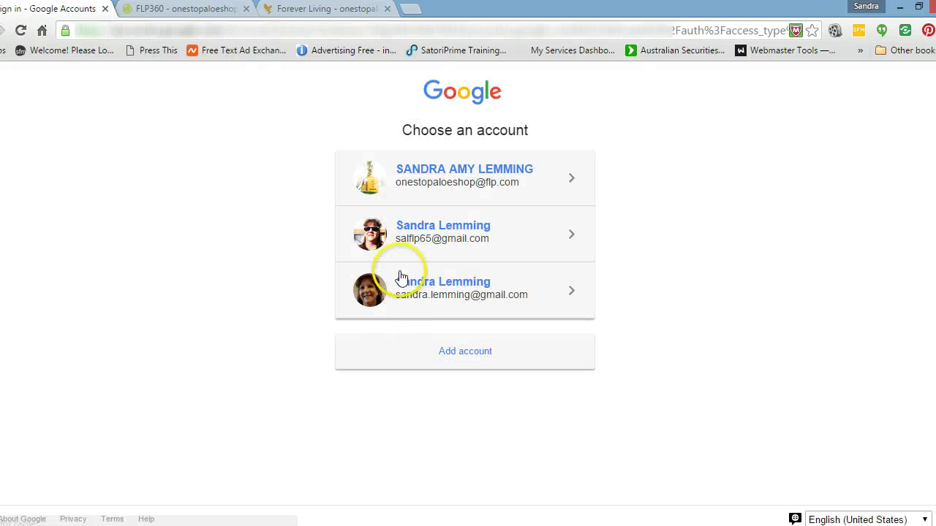
click(480, 177)
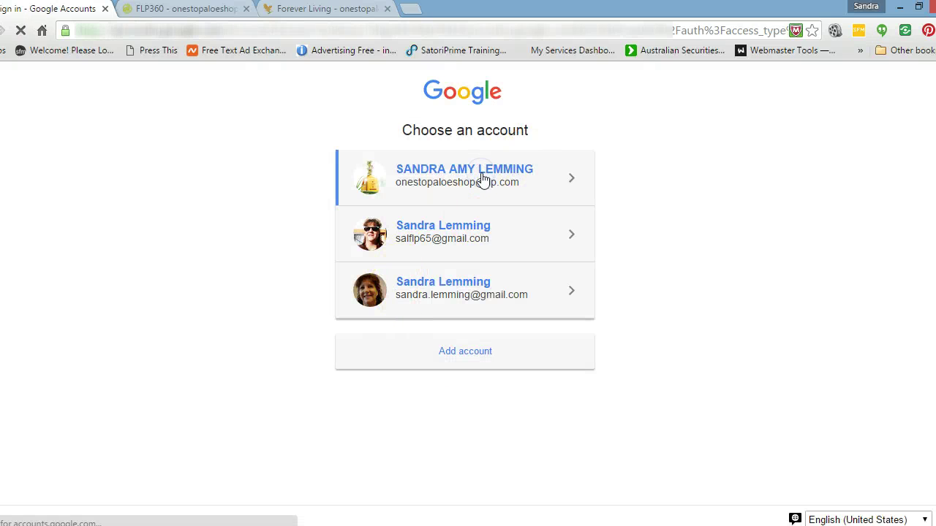